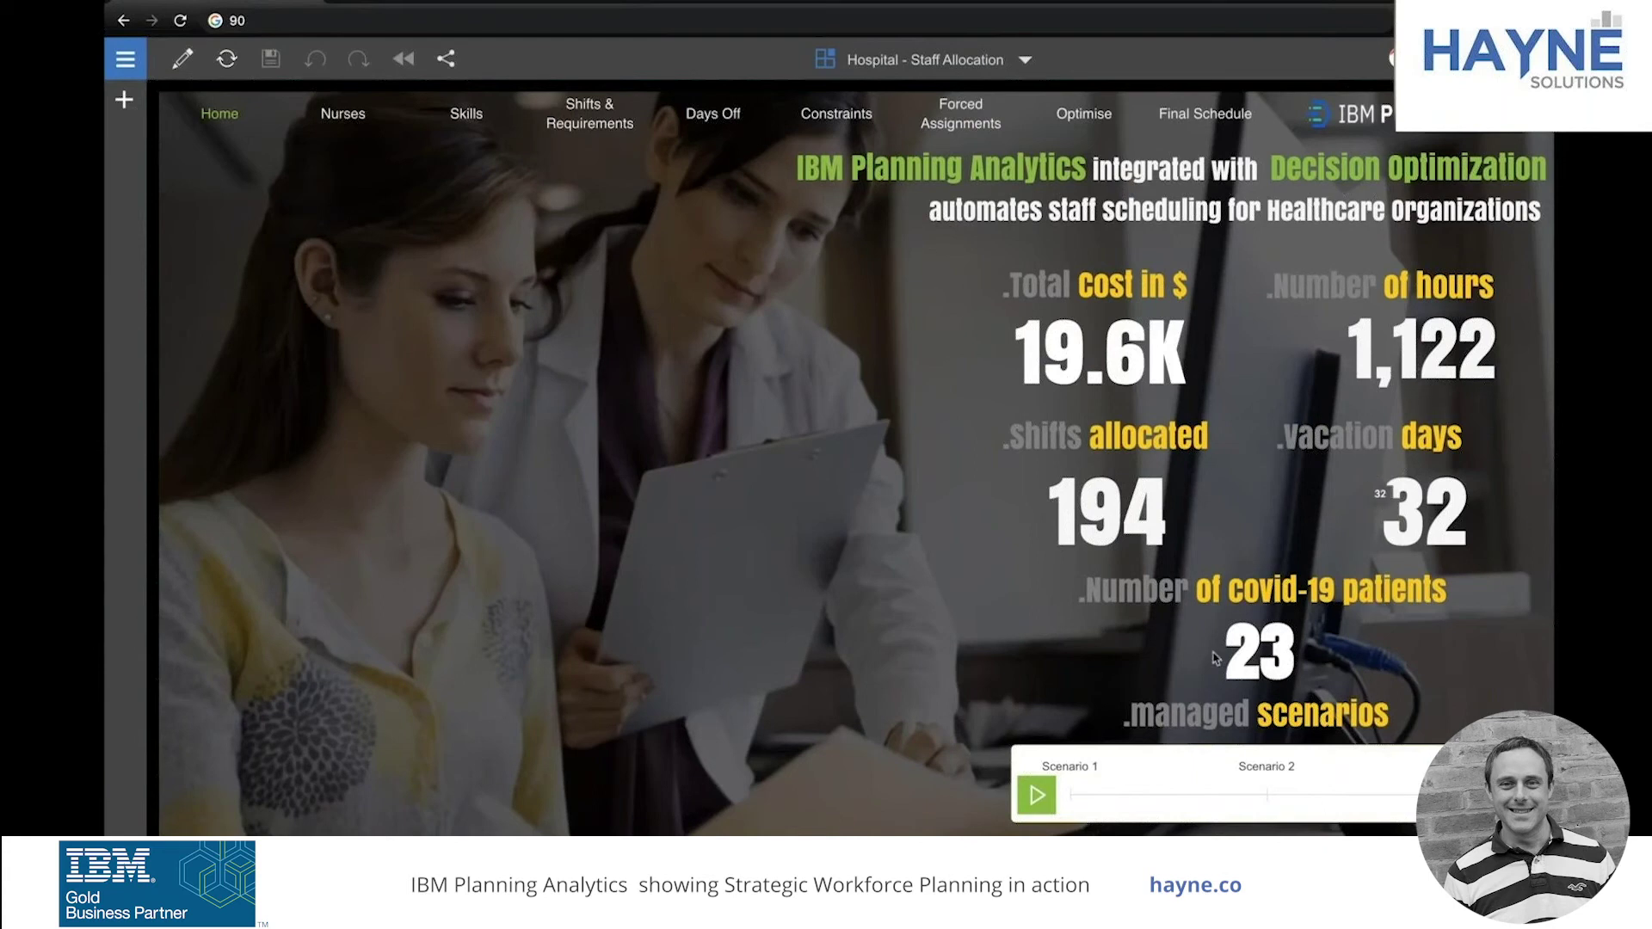
# - Compare the home page staffing figures for Scenario 2 and Scenario 1
pyautogui.click(1267, 795)
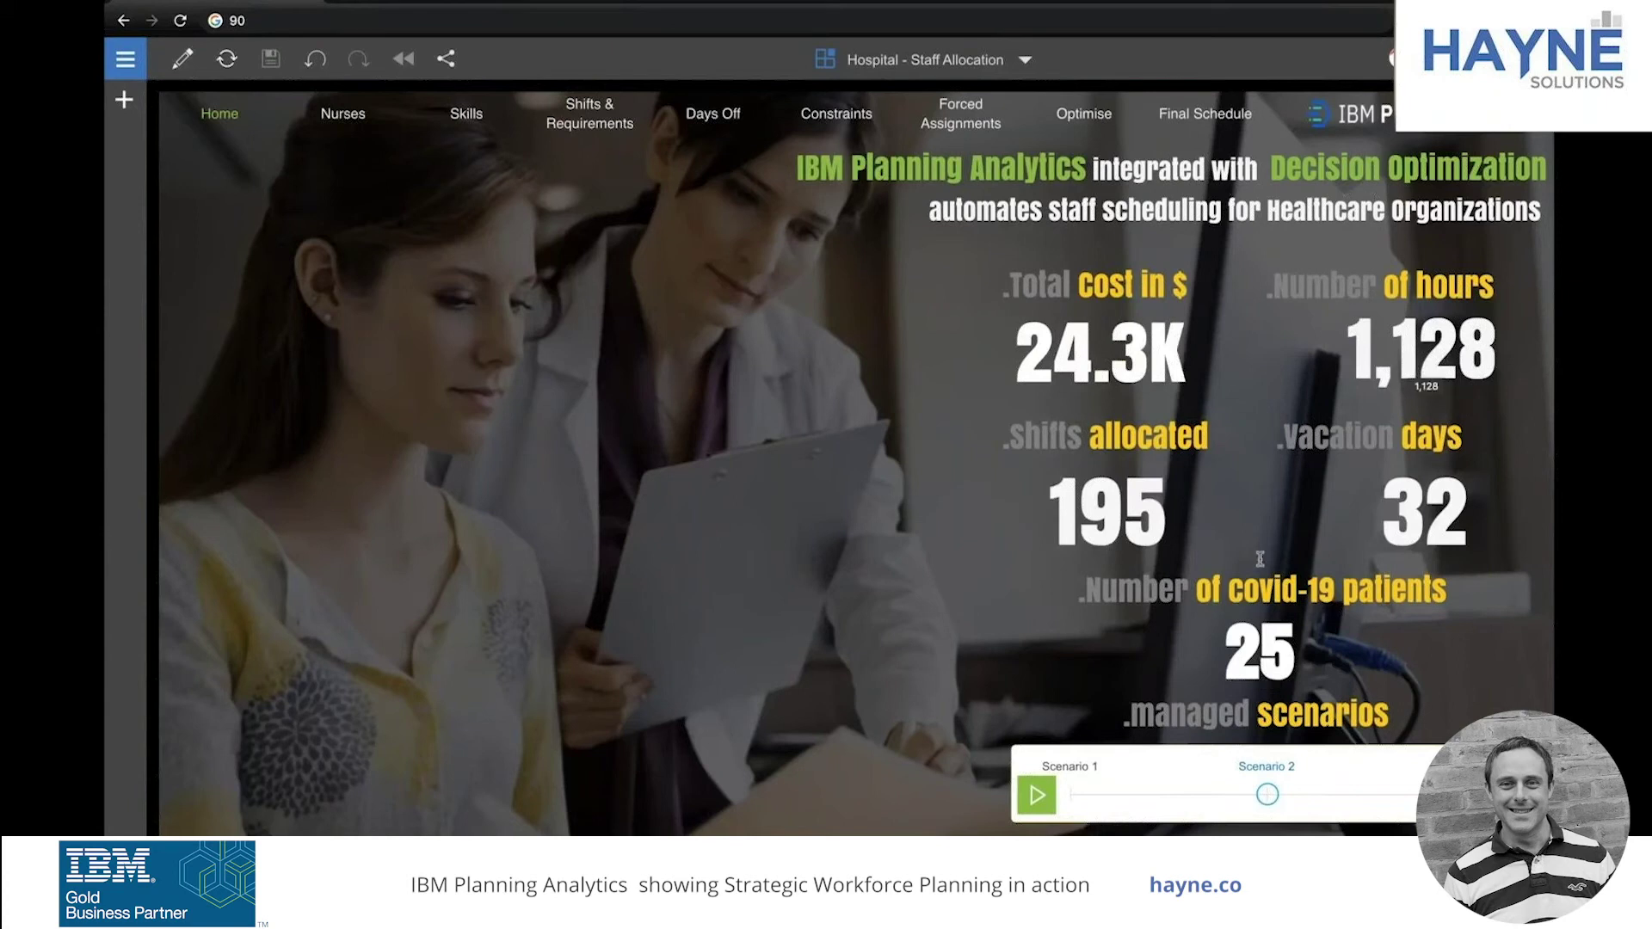
pyautogui.click(1080, 795)
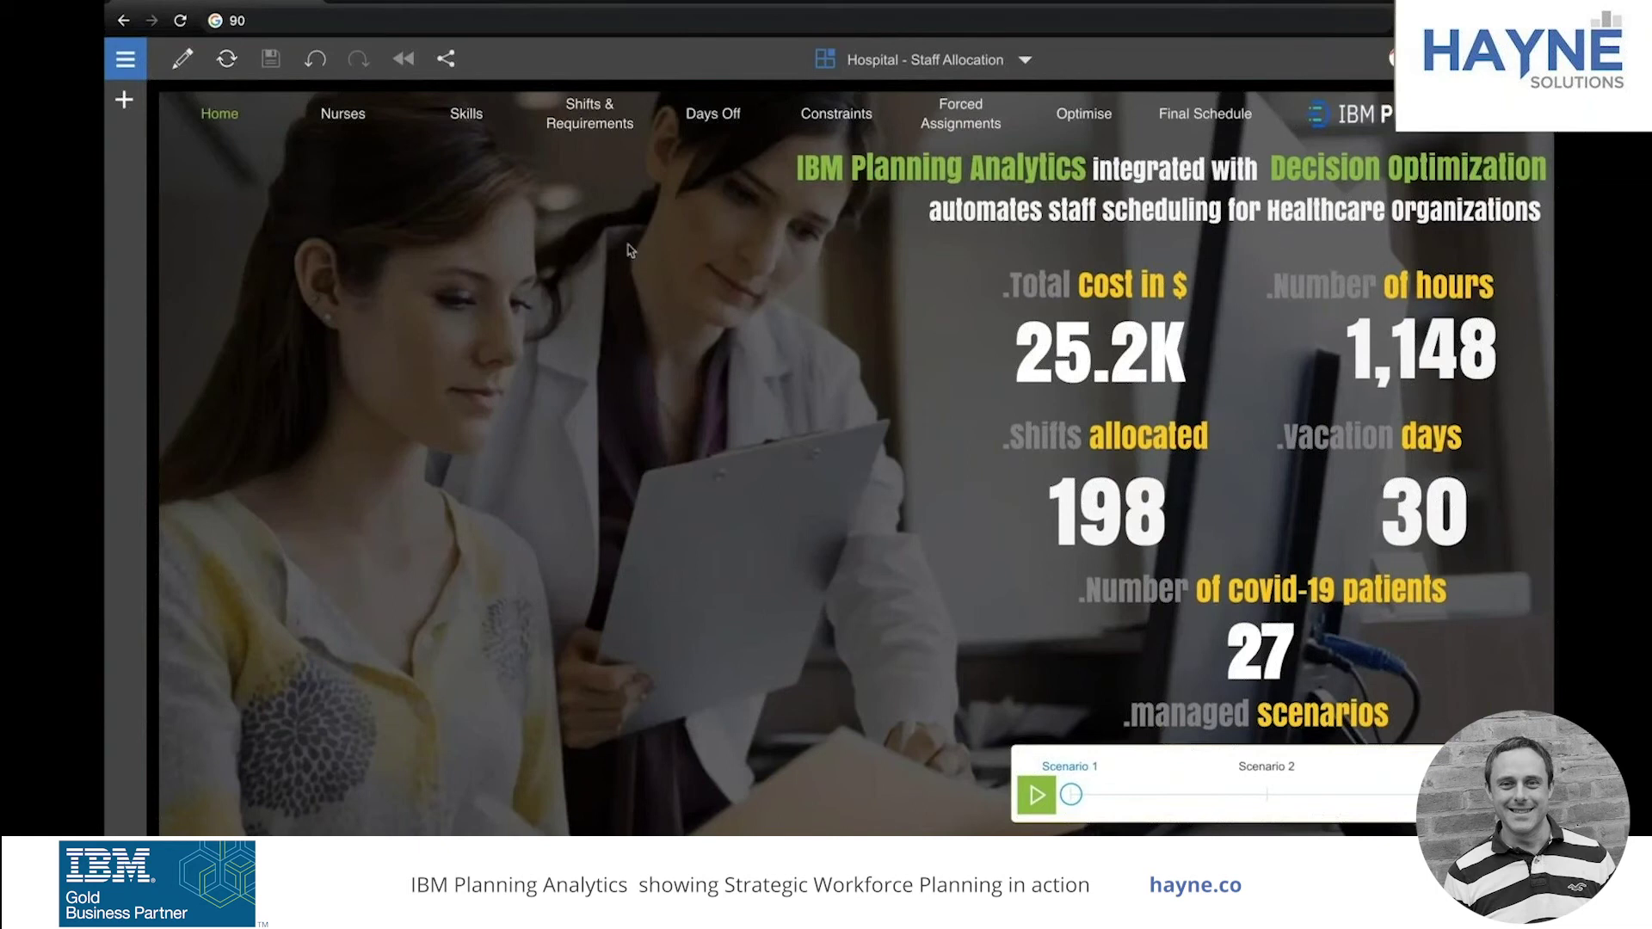
# - On the Nurses page, raise the Scenario 3 pay rates by 10 percent by entering inc10 in the first nurse's PayRate cell
pyautogui.click(345, 117)
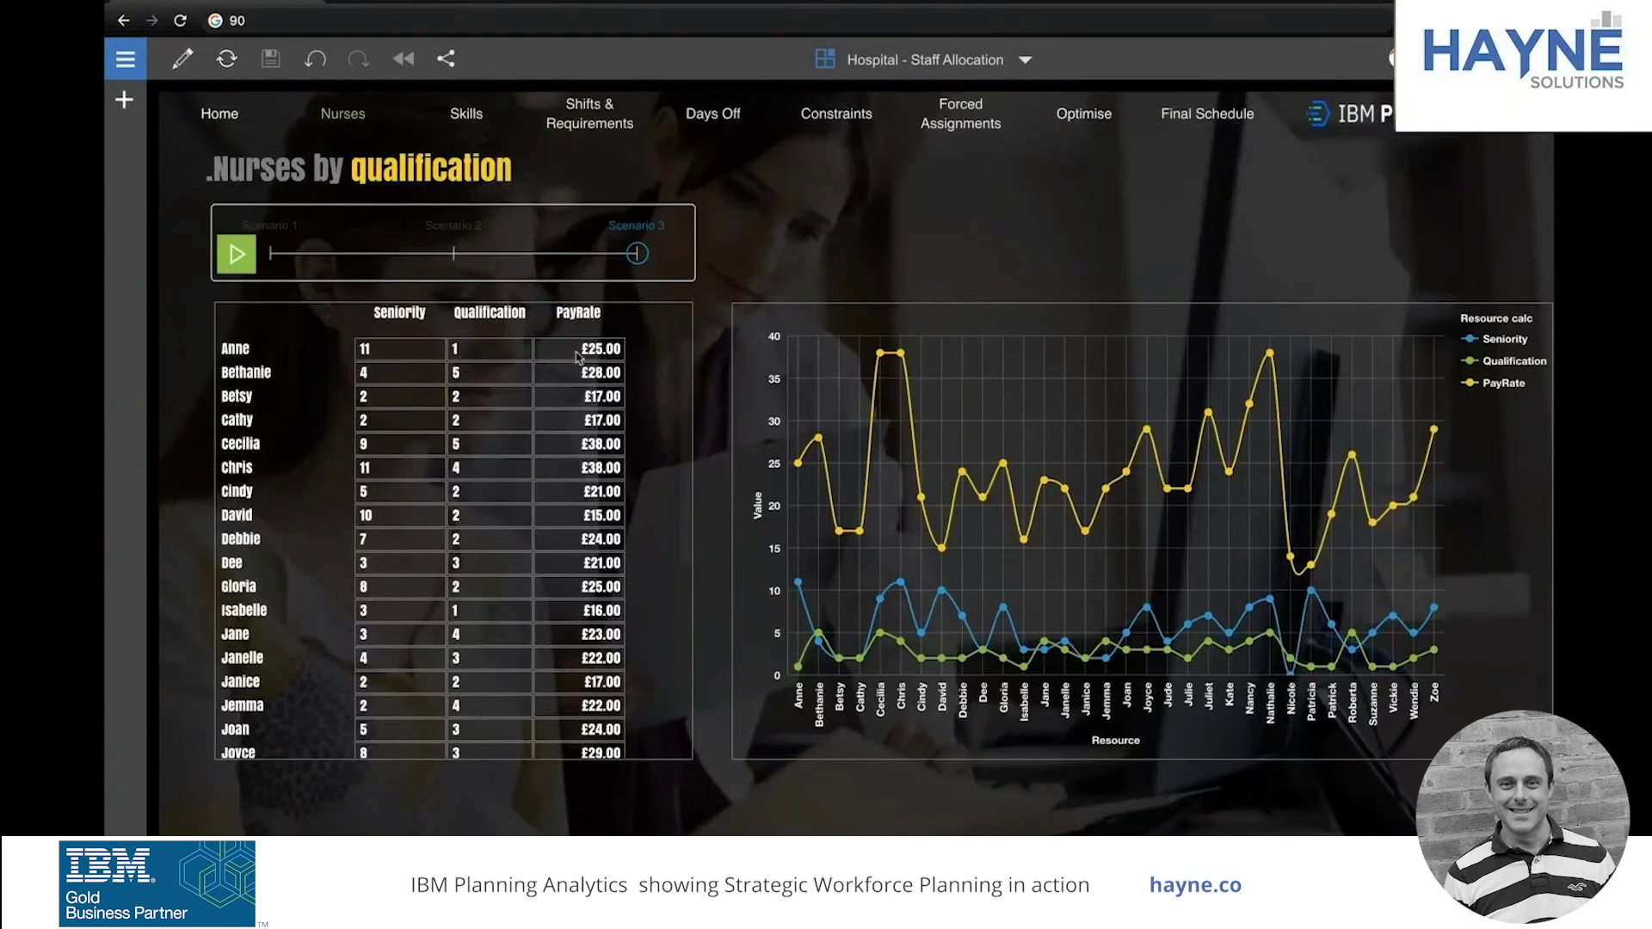
pyautogui.moveTo(576, 356); pyautogui.dragTo(585, 444)
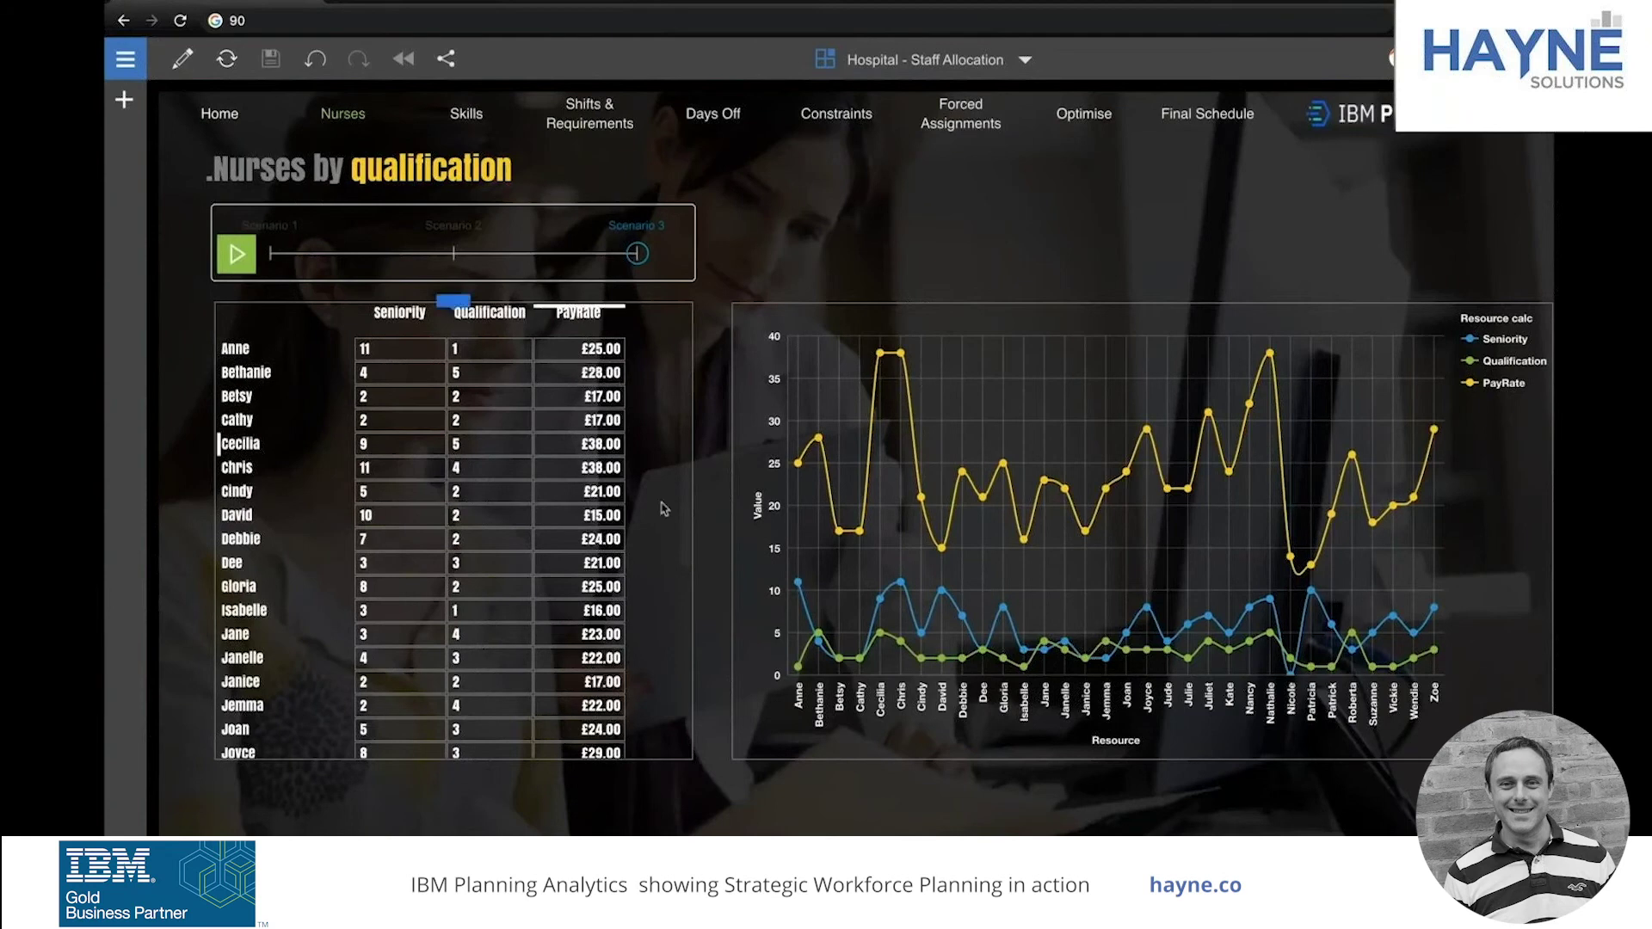
pyautogui.click(600, 353)
pyautogui.moveTo(592, 352); pyautogui.dragTo(593, 354)
pyautogui.moveTo(592, 352); pyautogui.dragTo(592, 353)
pyautogui.write('inc')
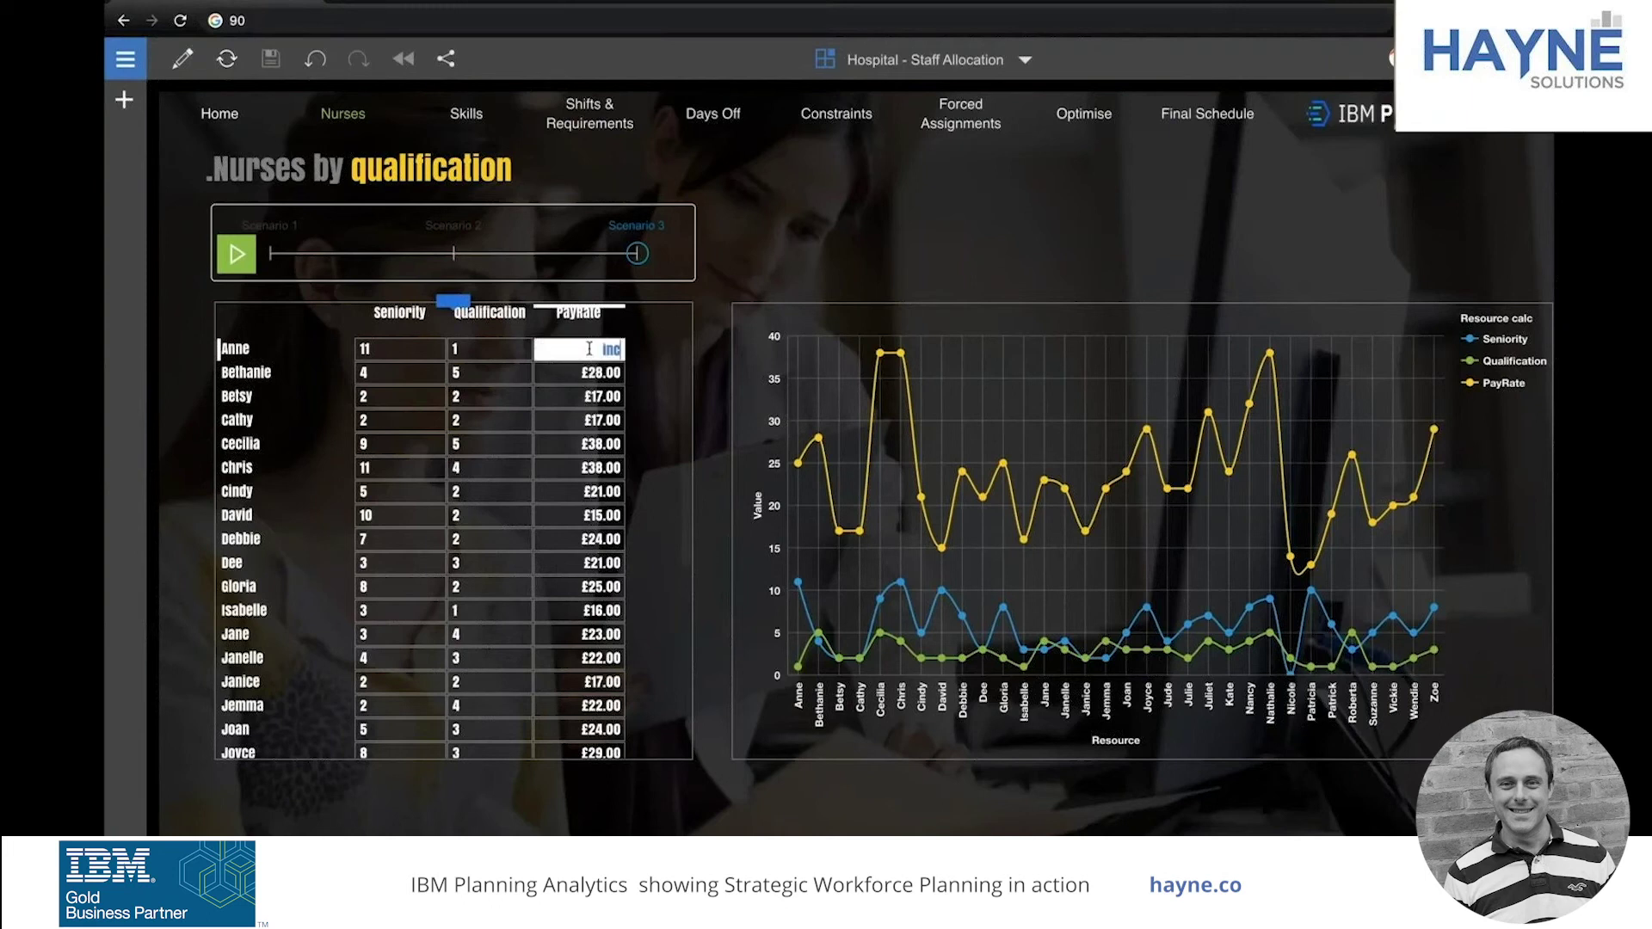
pyautogui.write('10')
pyautogui.press('Return')
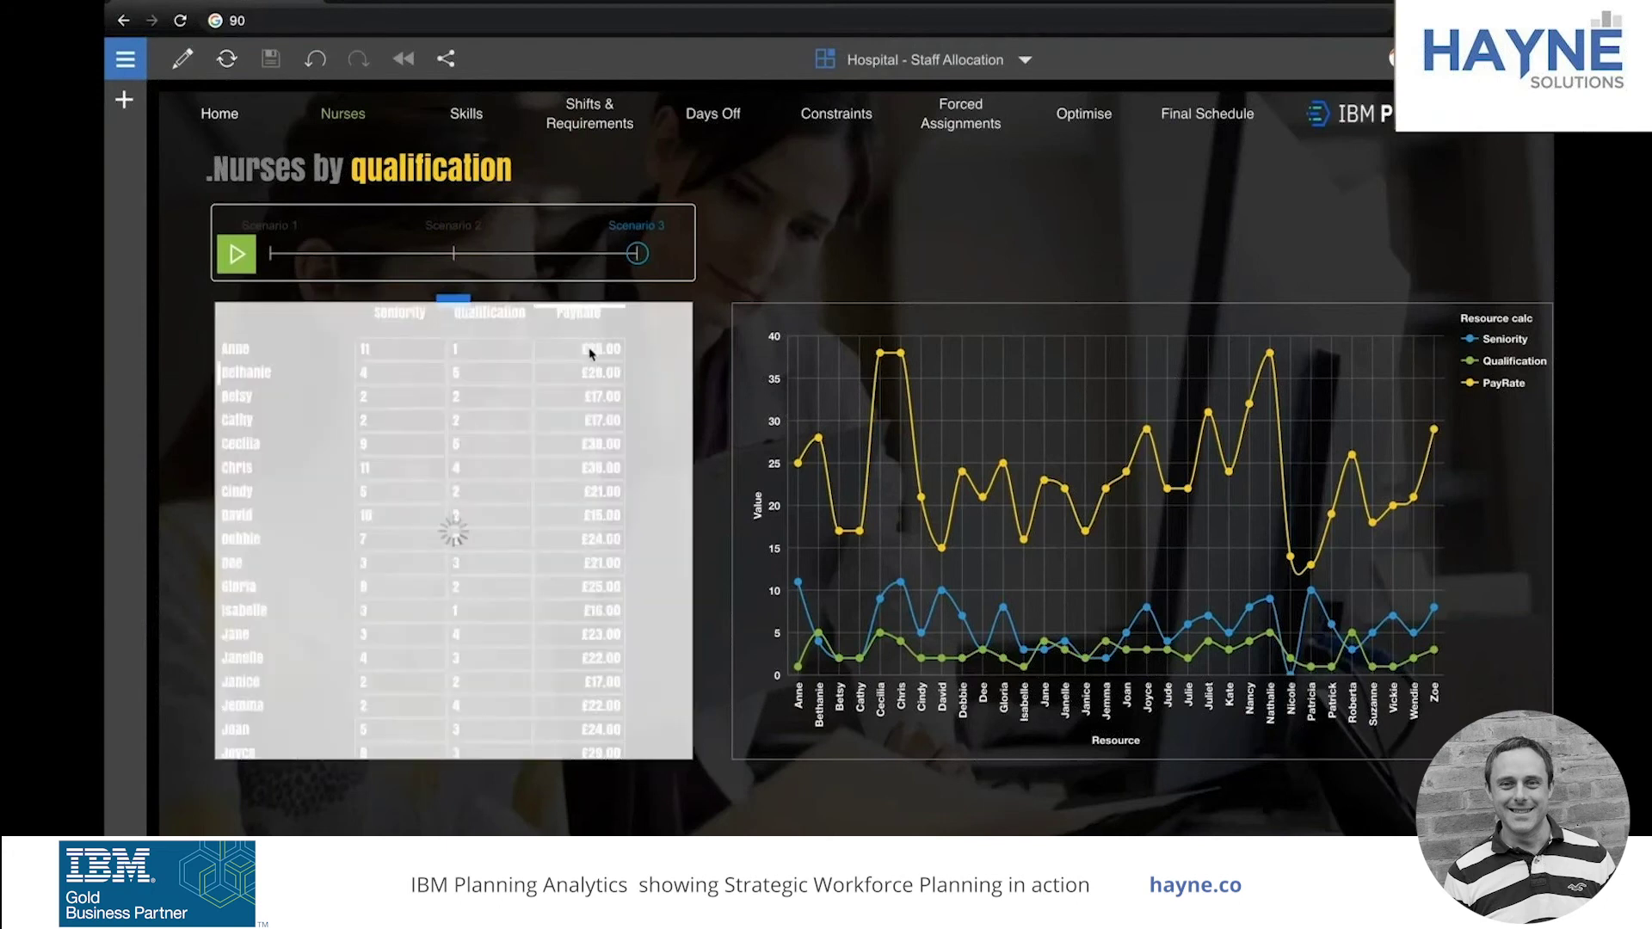
pyautogui.scroll(-5, 616, 500)
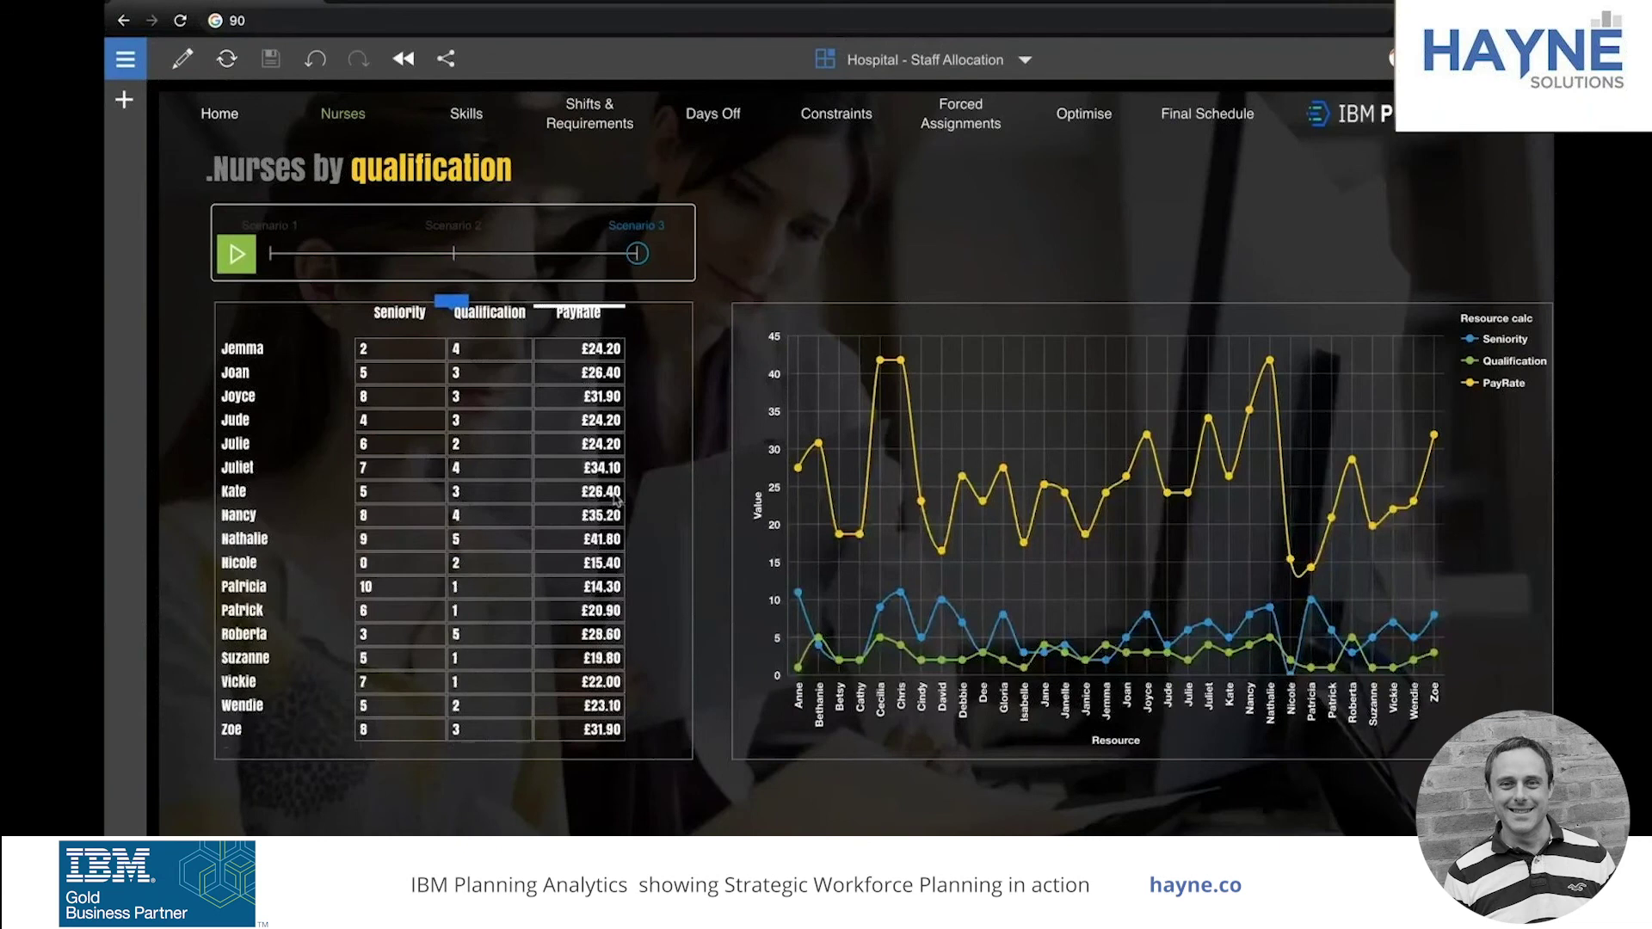
pyautogui.scroll(5, 616, 501)
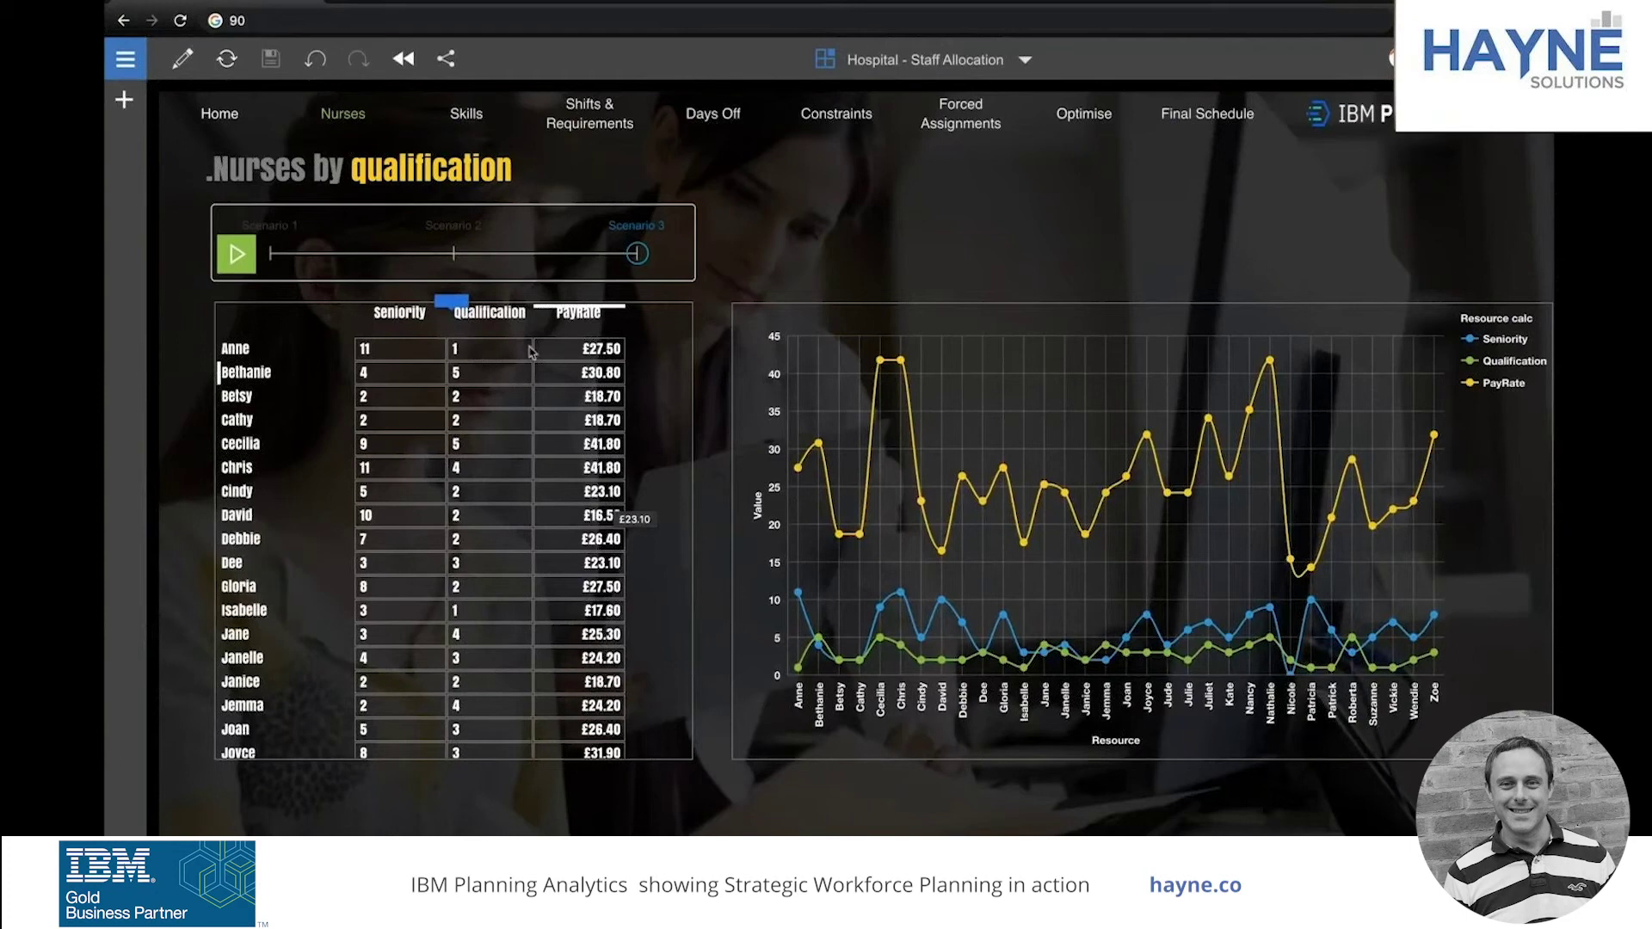
# - In the nurses by skills grid for Scenario 2, set Oncology to Yes for the ninth nurse listed
pyautogui.click(466, 115)
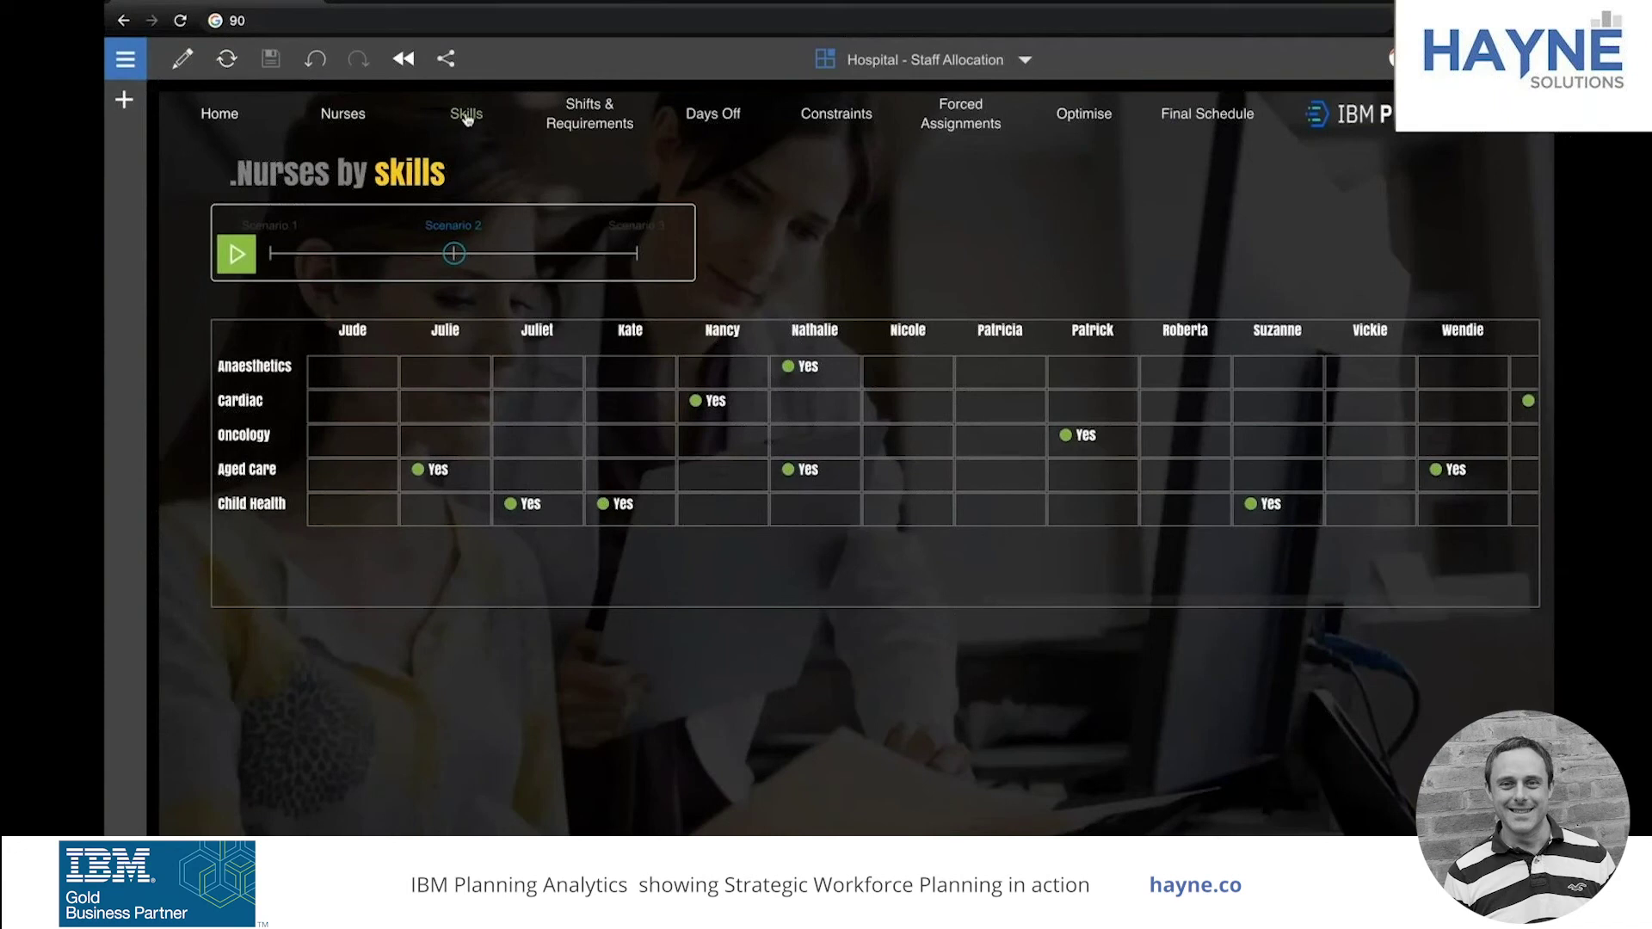
pyautogui.hscroll(1, 992, 369)
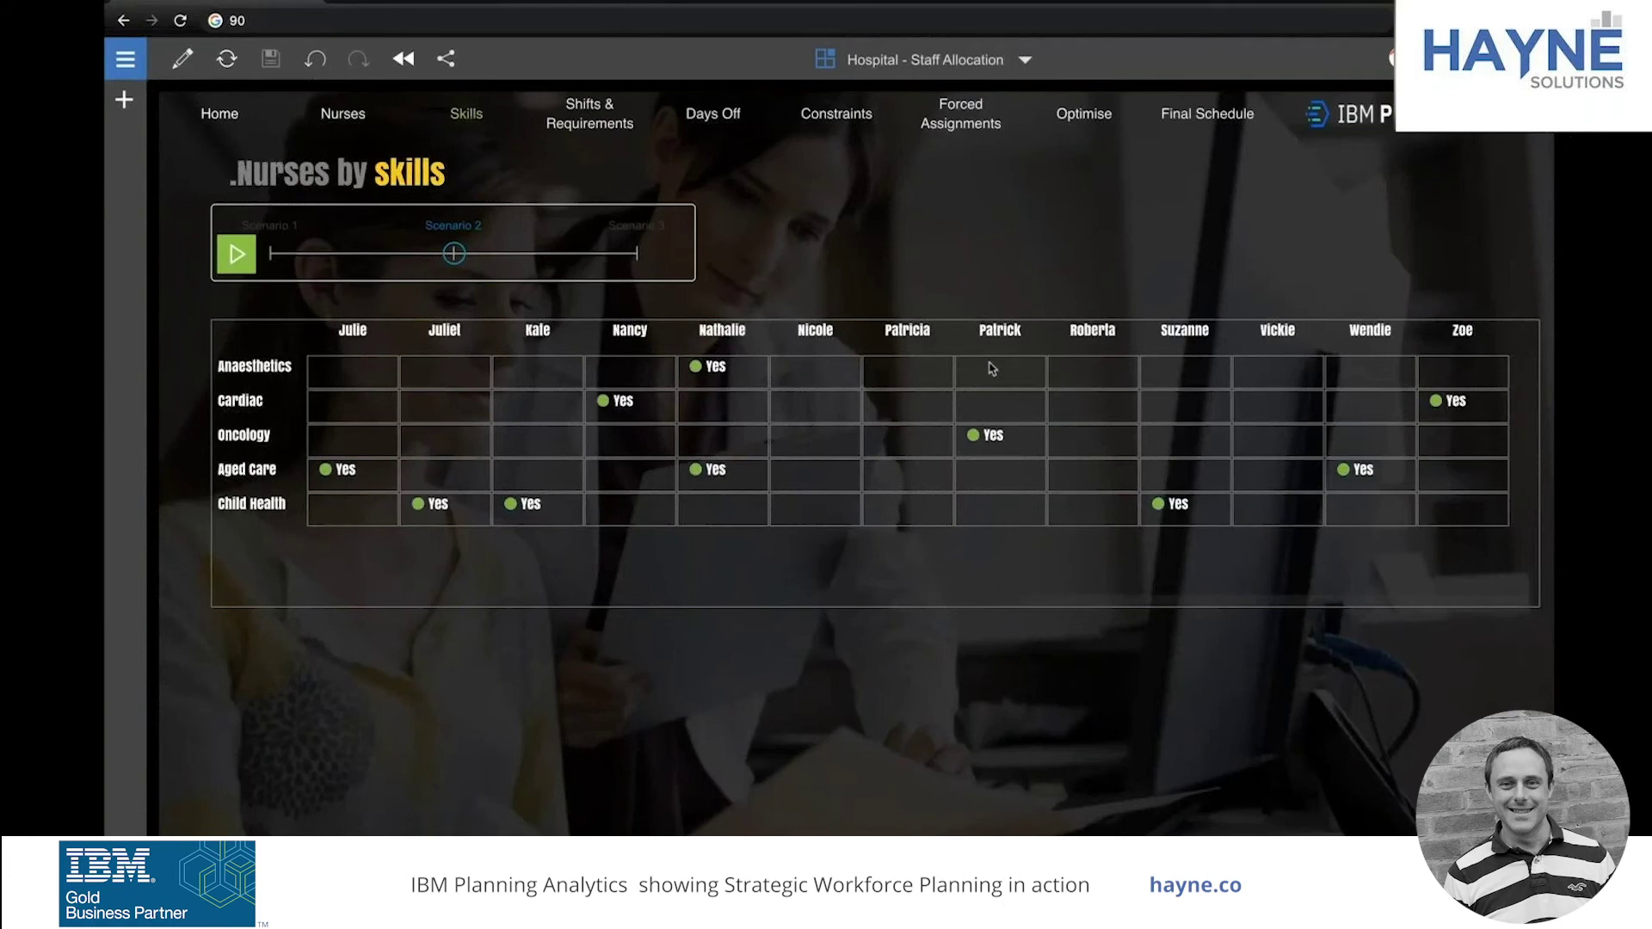
pyautogui.hscroll(-12, 992, 368)
pyautogui.hscroll(-7, 992, 368)
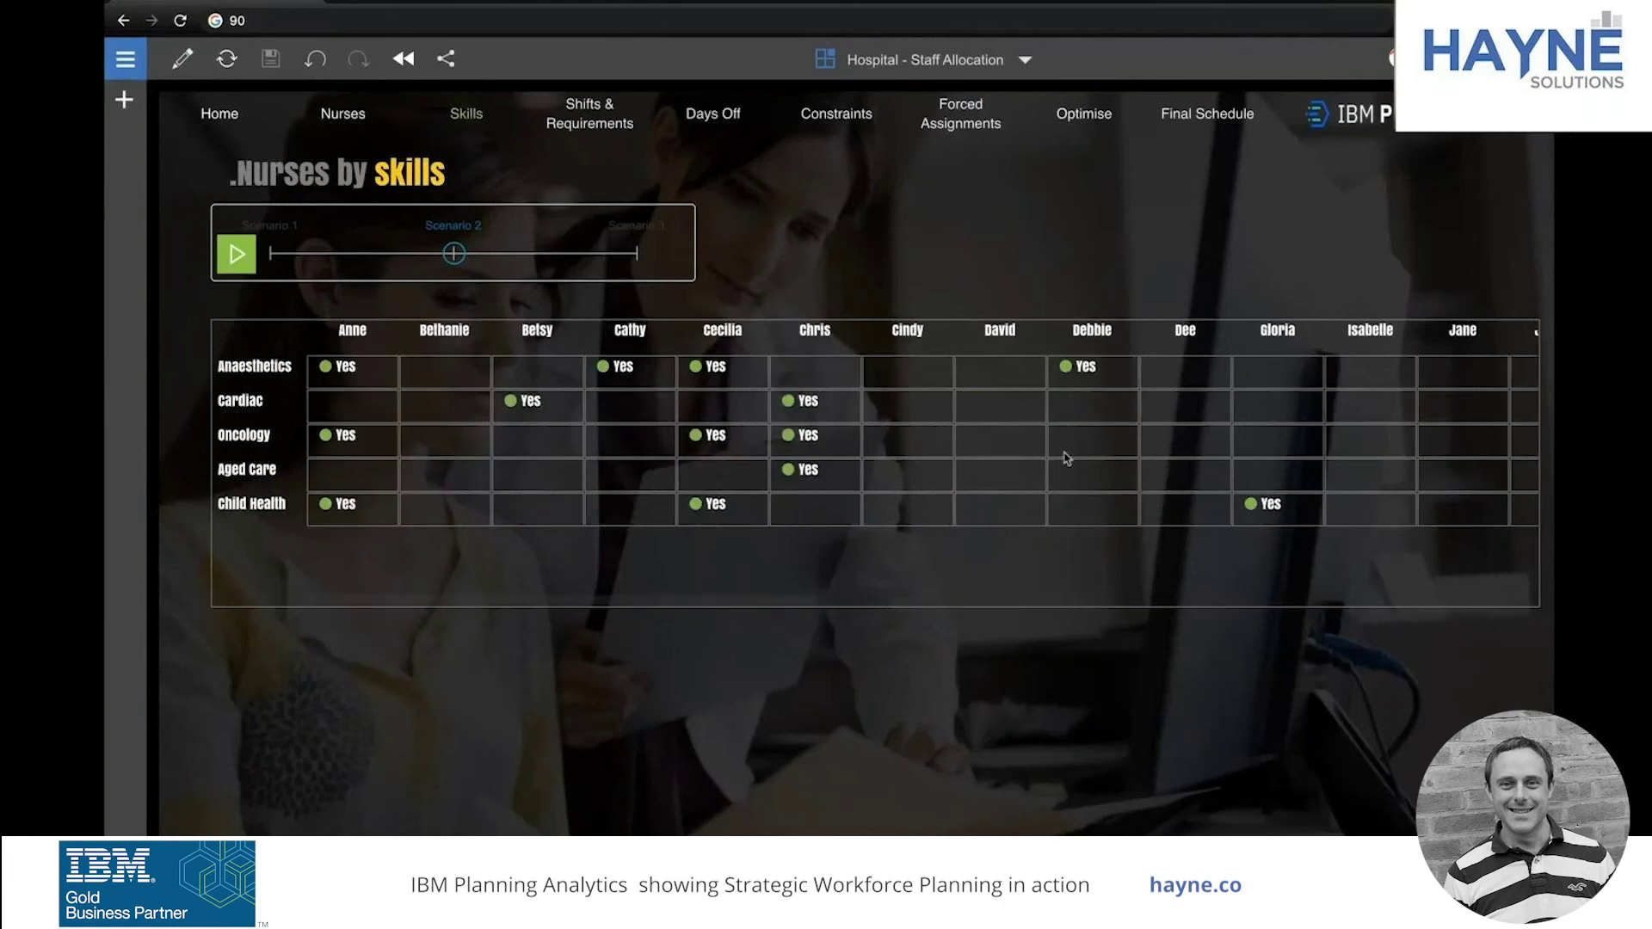
pyautogui.click(1125, 445)
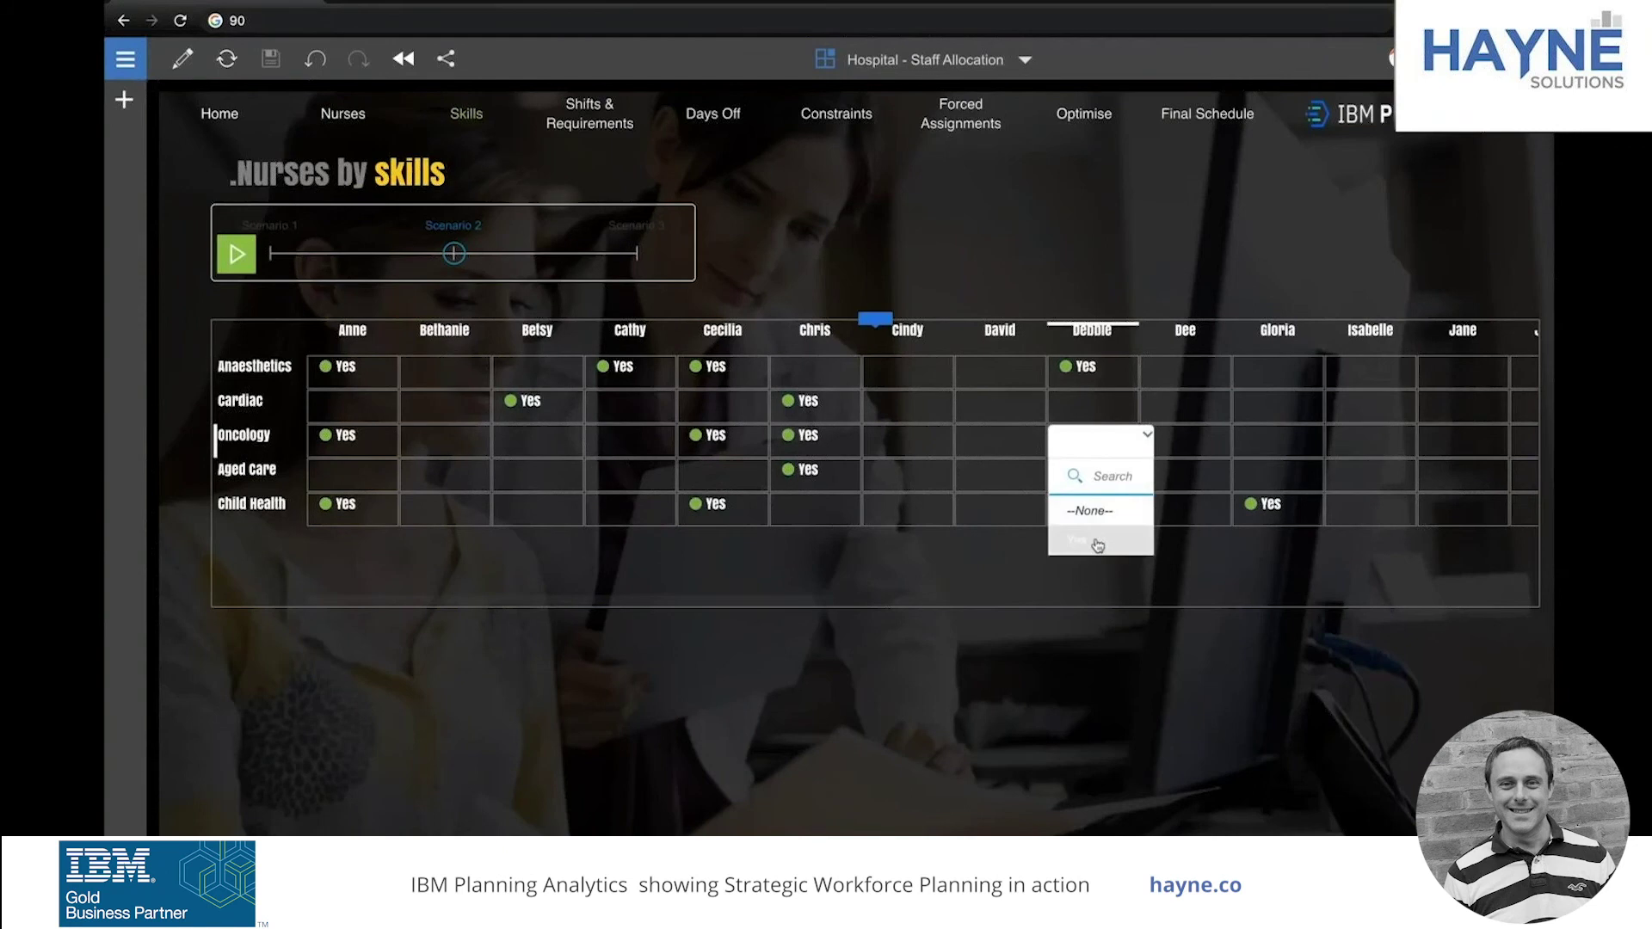
pyautogui.click(1097, 540)
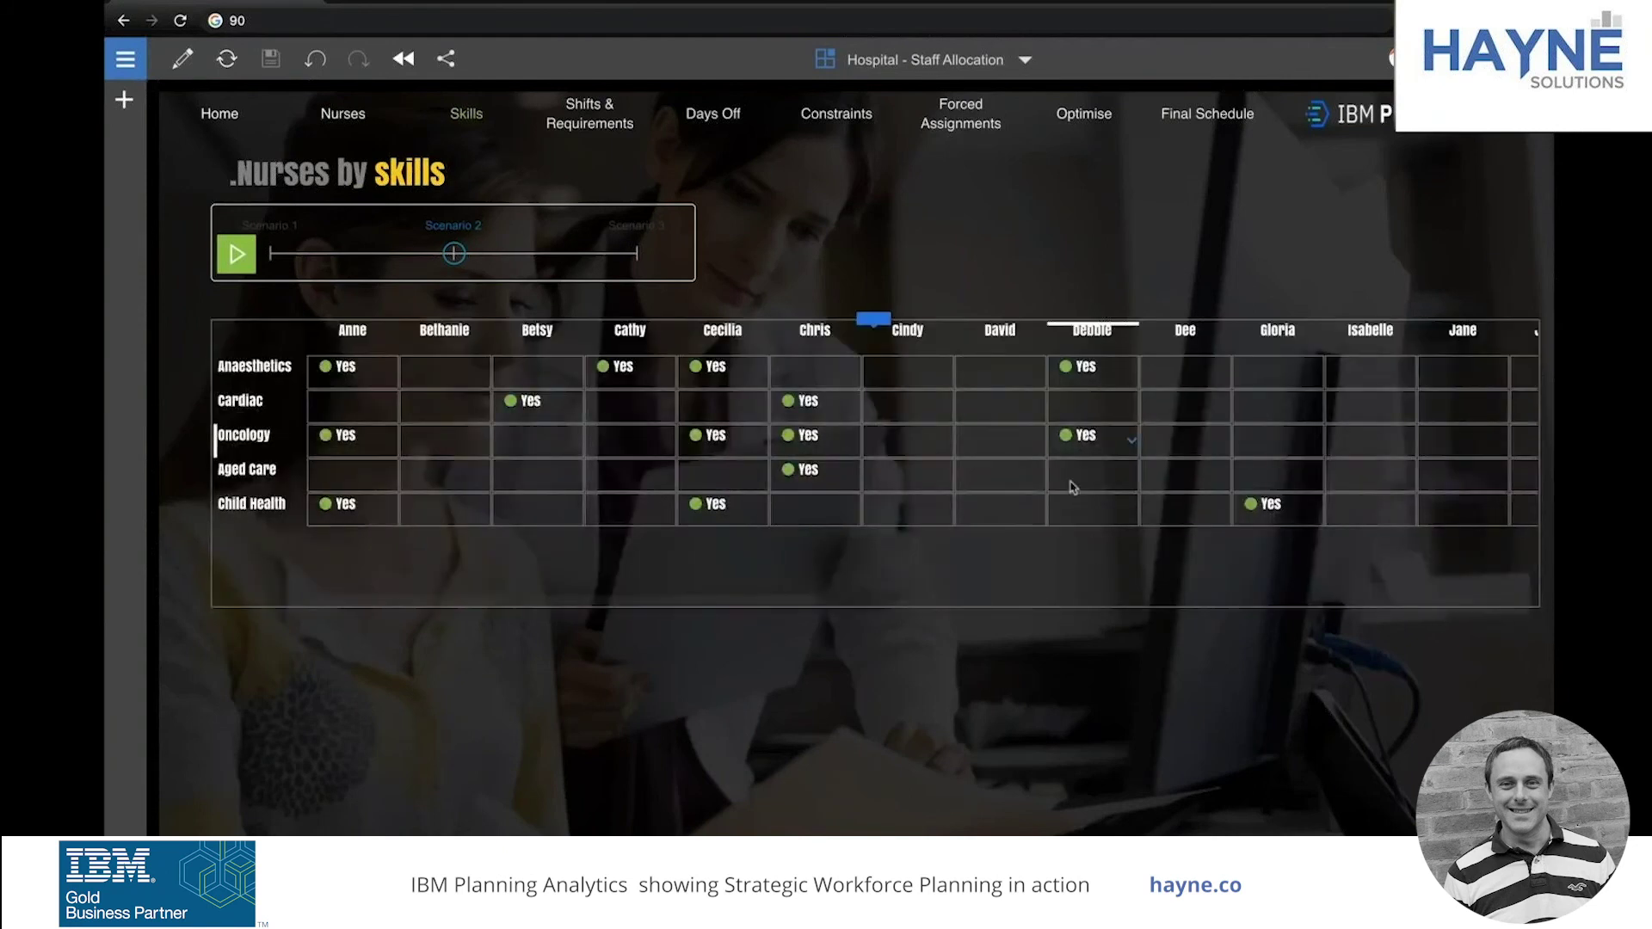
# - Review the departments' shift requirements for Scenario 3 and the nurses' day off schedule
pyautogui.click(603, 122)
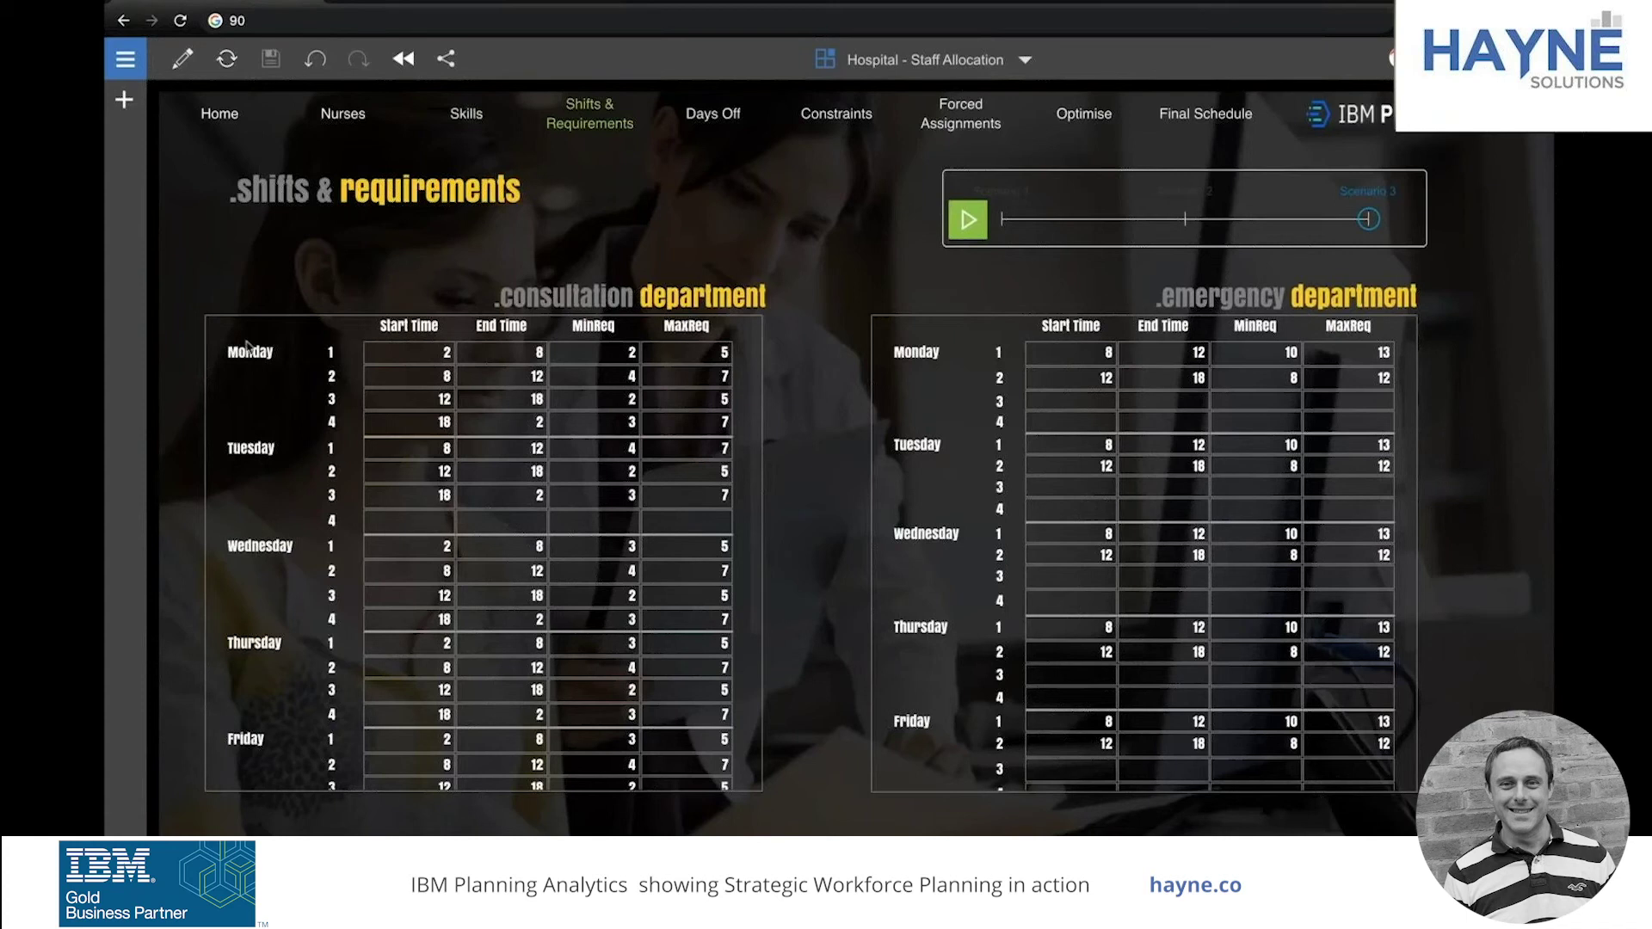
pyautogui.moveTo(229, 354)
pyautogui.click(419, 363)
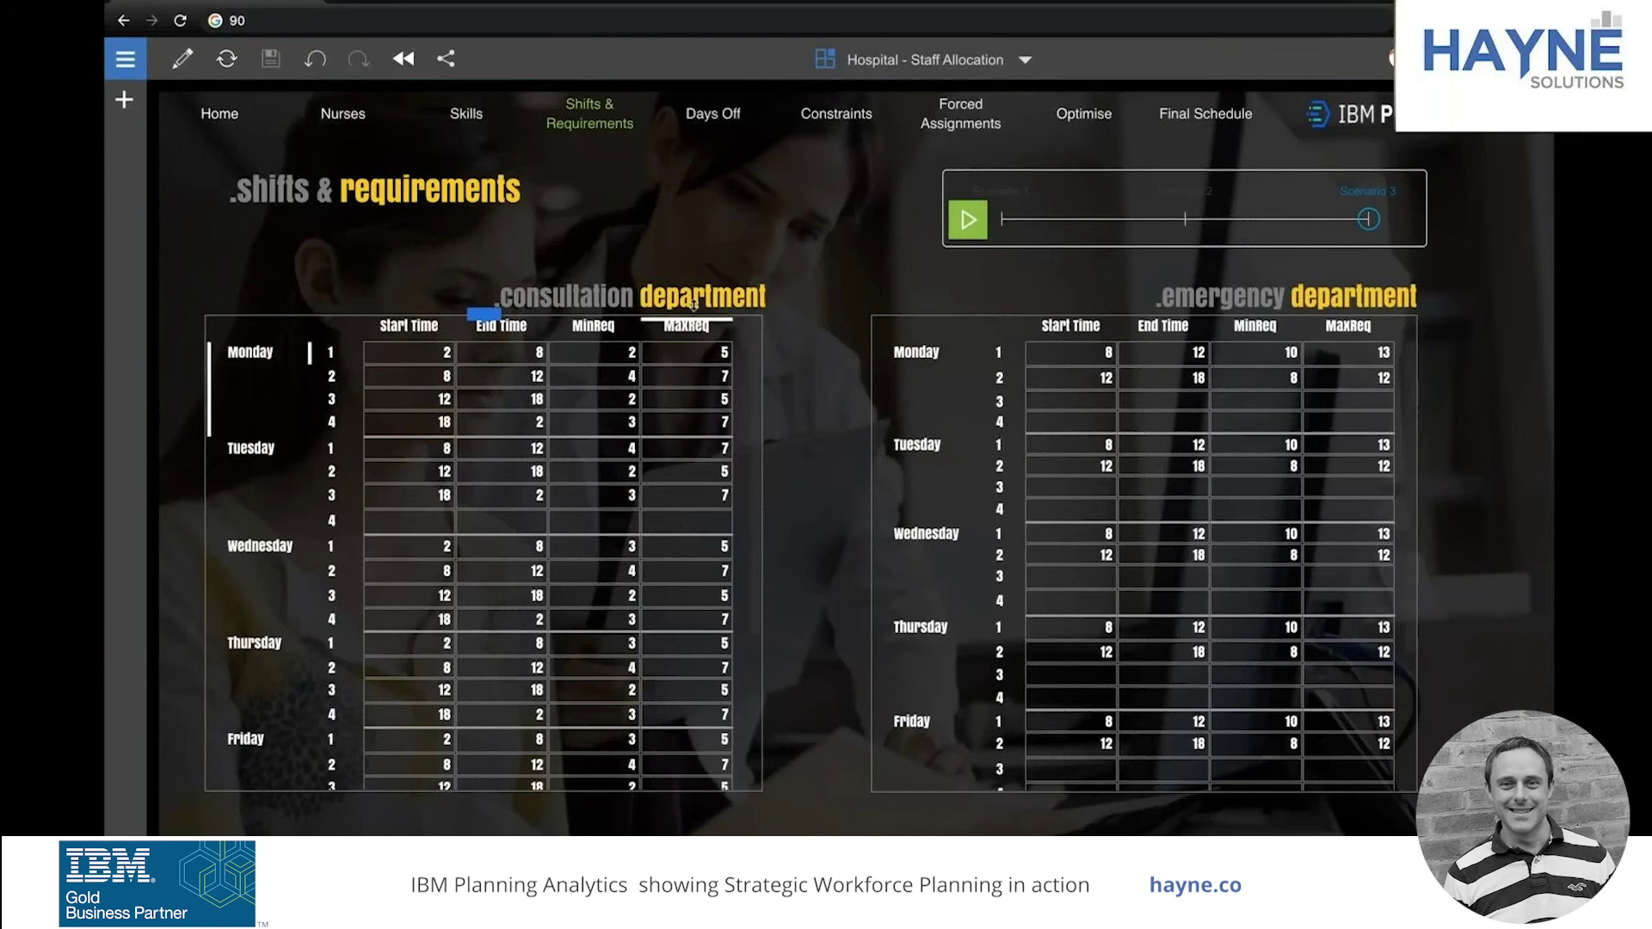
pyautogui.click(711, 126)
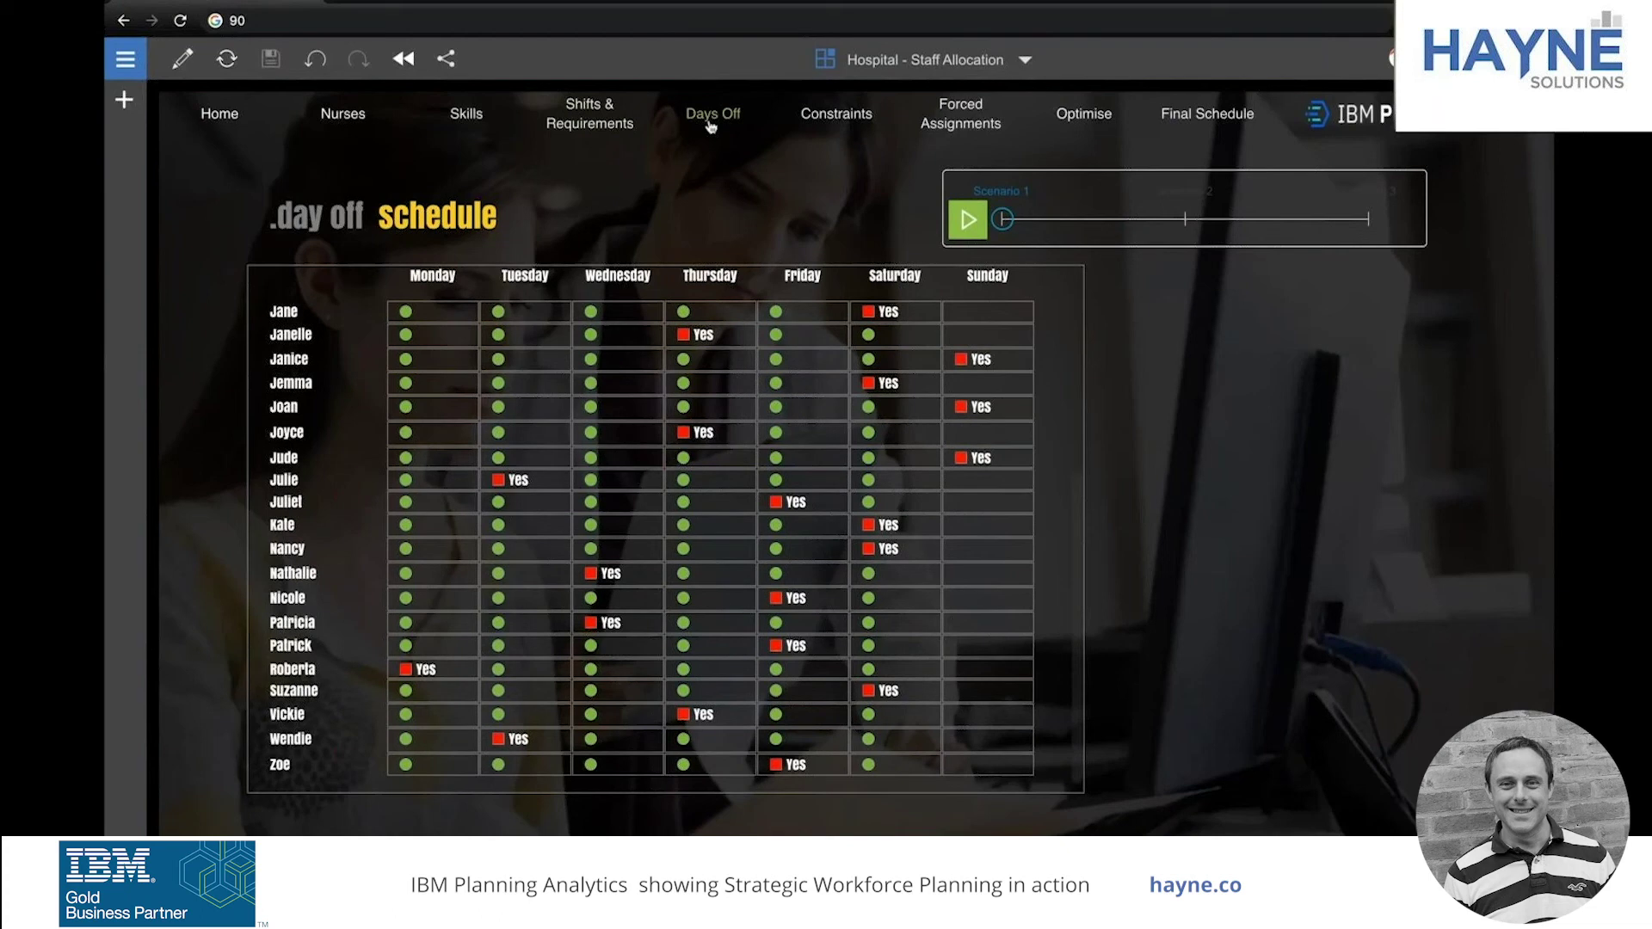
# - Review the general constraints for Scenario 1, checking the compatible and incompatible working relationship preferences
pyautogui.click(843, 132)
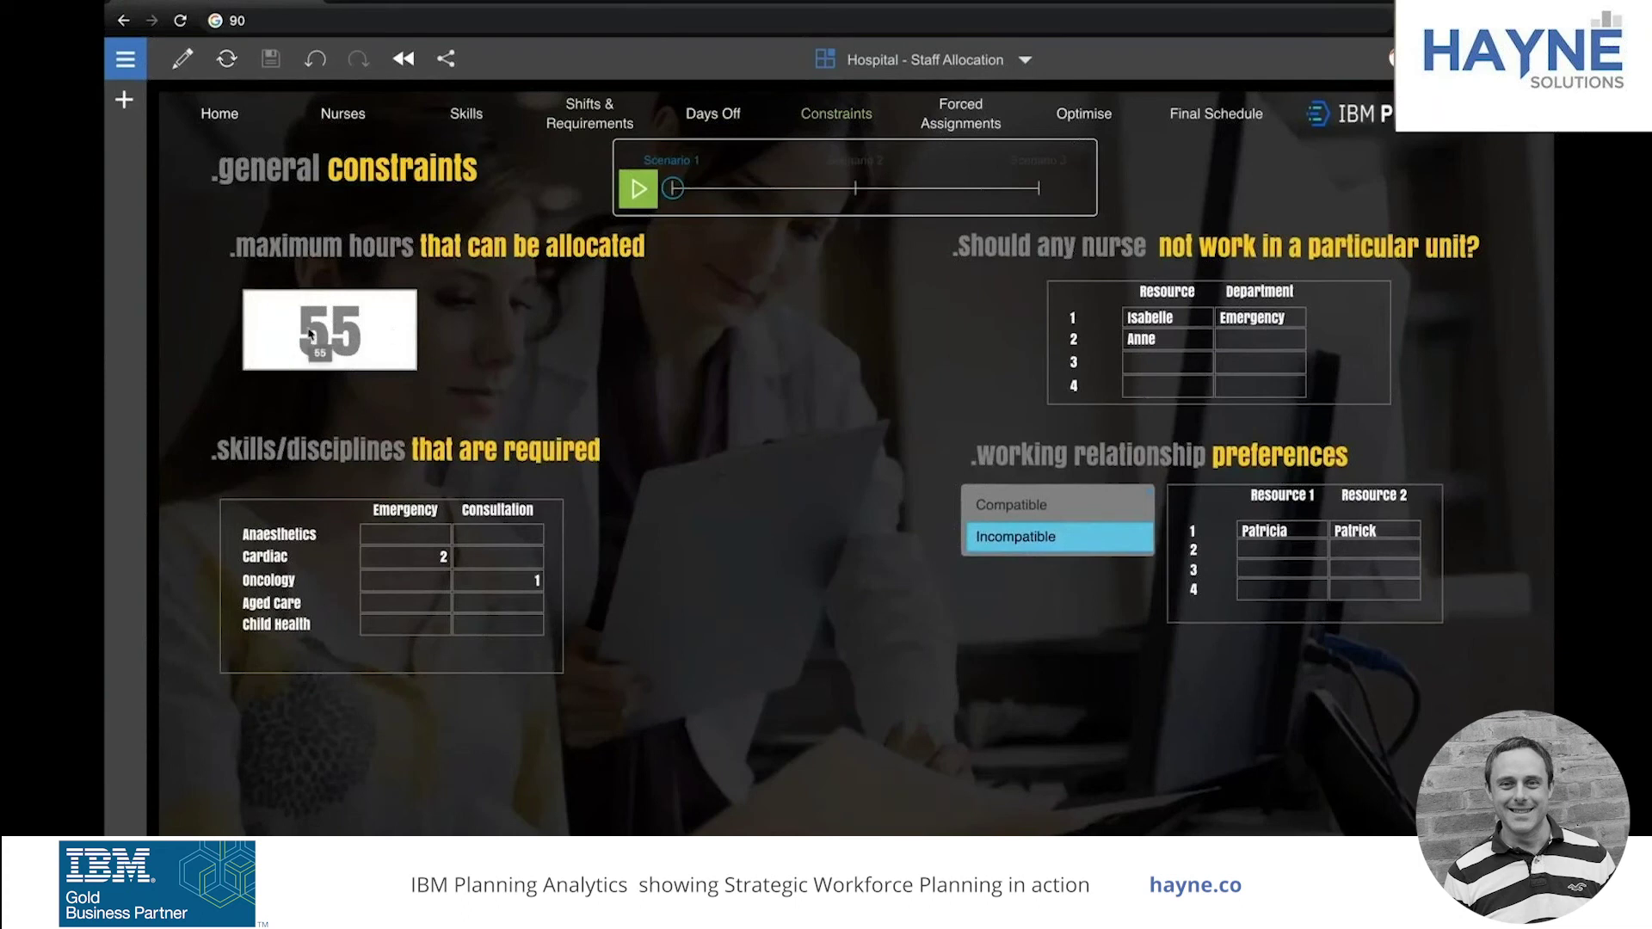
pyautogui.click(1168, 321)
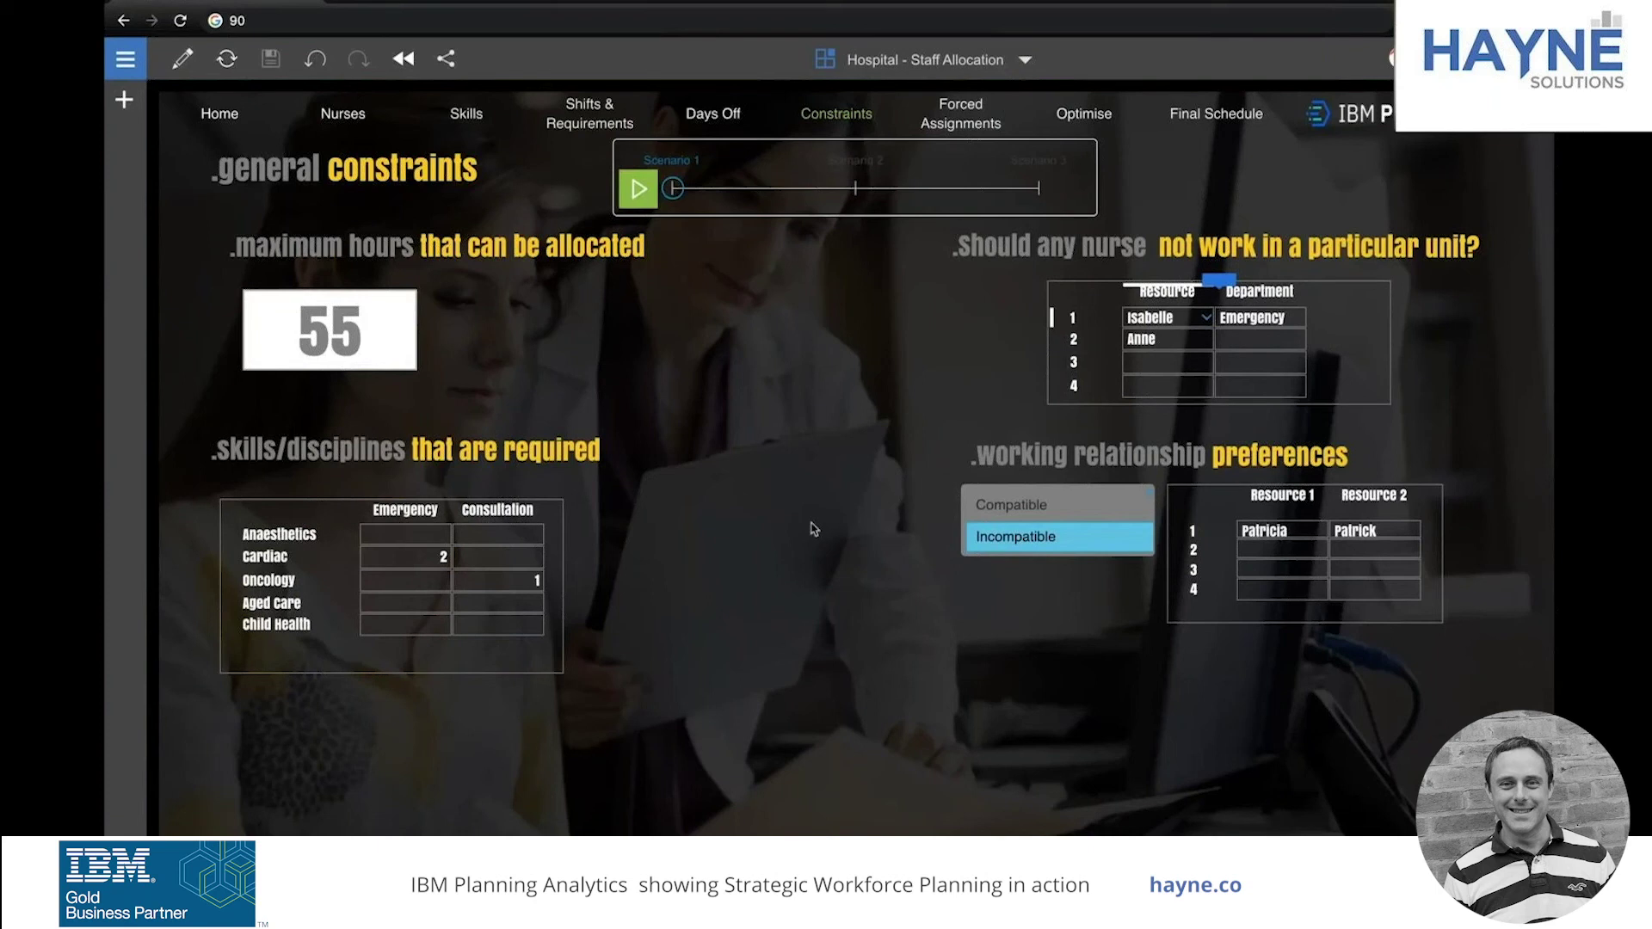
pyautogui.click(1017, 499)
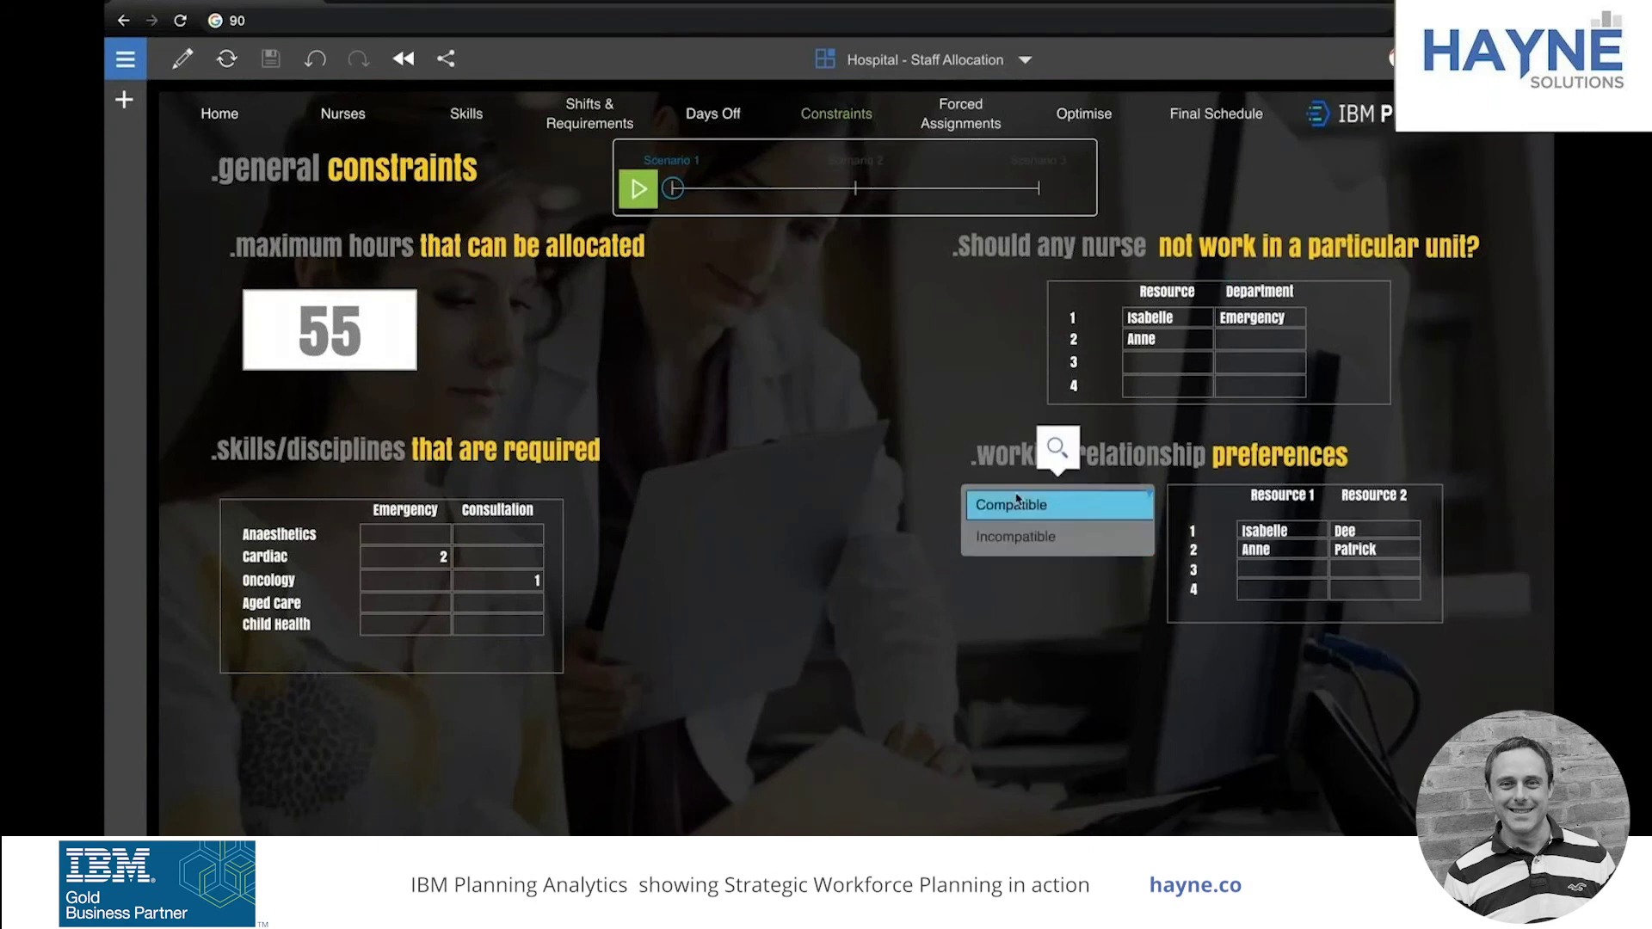
pyautogui.click(1021, 549)
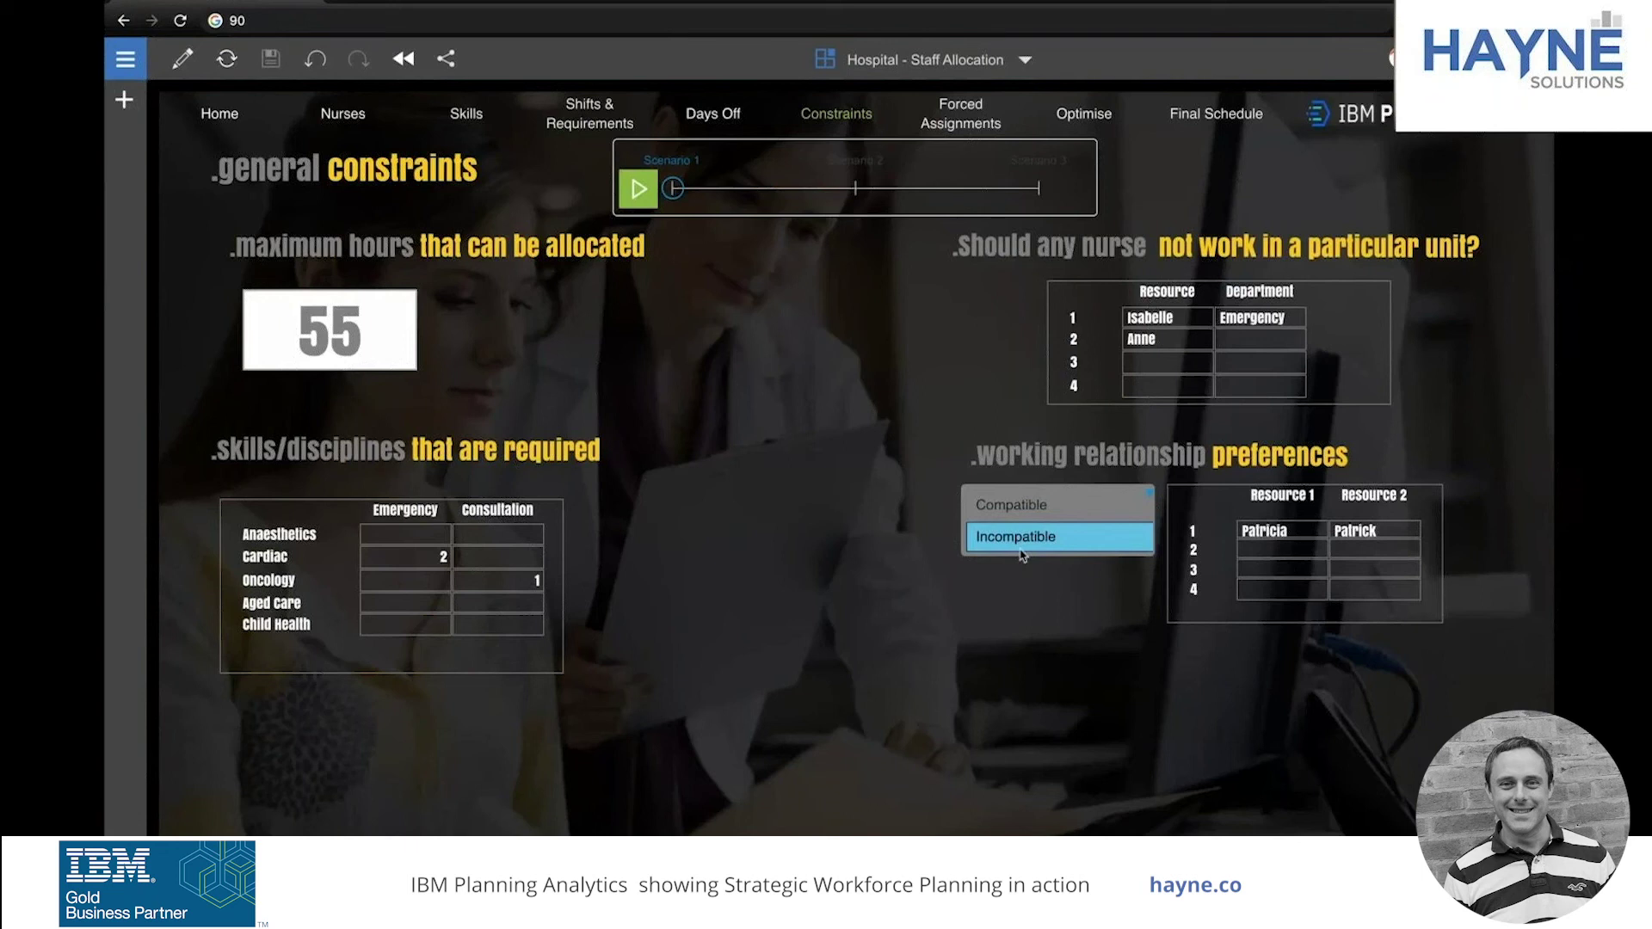
# - Examine the forced assignments for Scenario 1, including the required assignments for Monday's emergency shifts
pyautogui.click(959, 125)
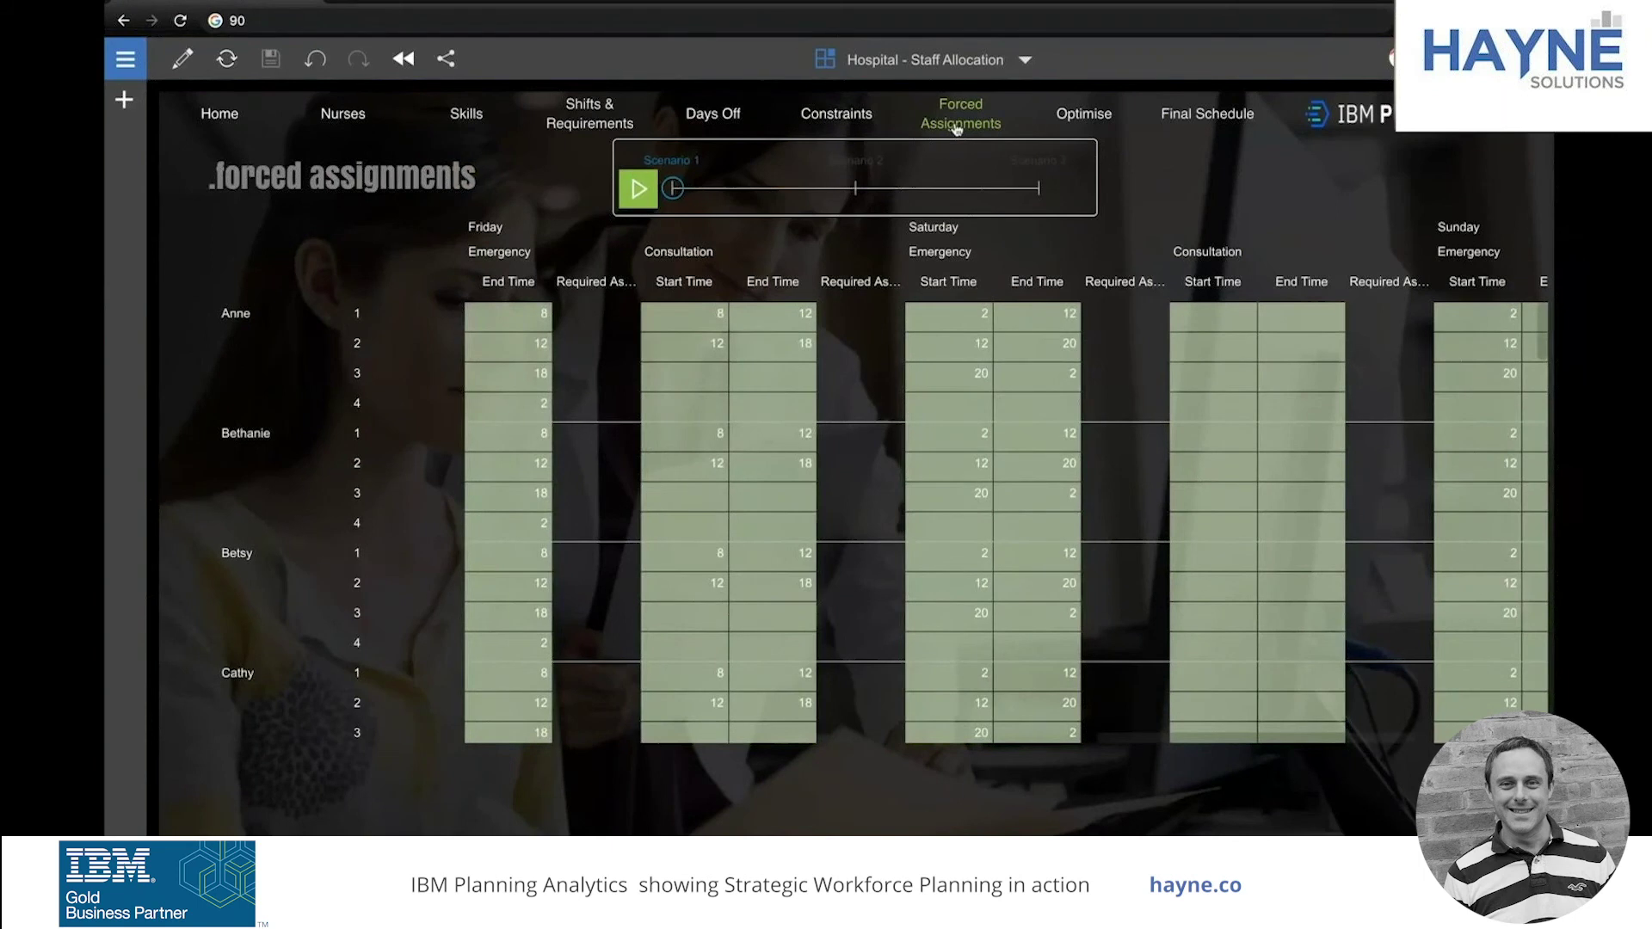
pyautogui.hscroll(-5, 756, 357)
pyautogui.scroll(-1, 756, 357)
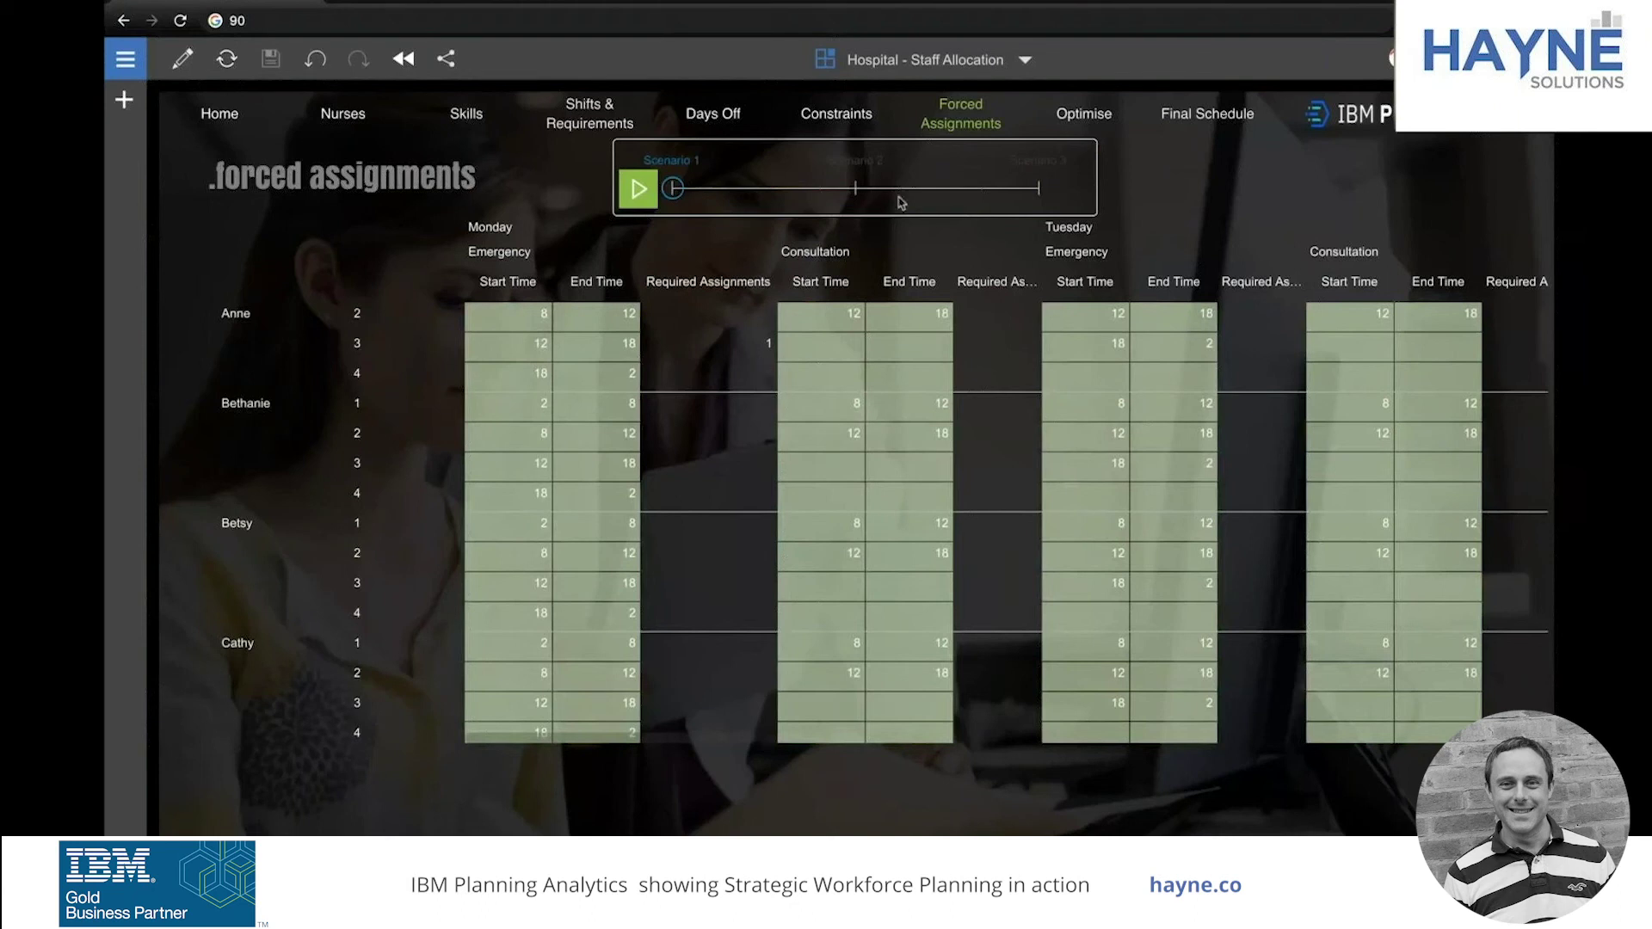
# - View the final schedule, and display Scenario 2's results on the optimise schedule page
pyautogui.click(1090, 124)
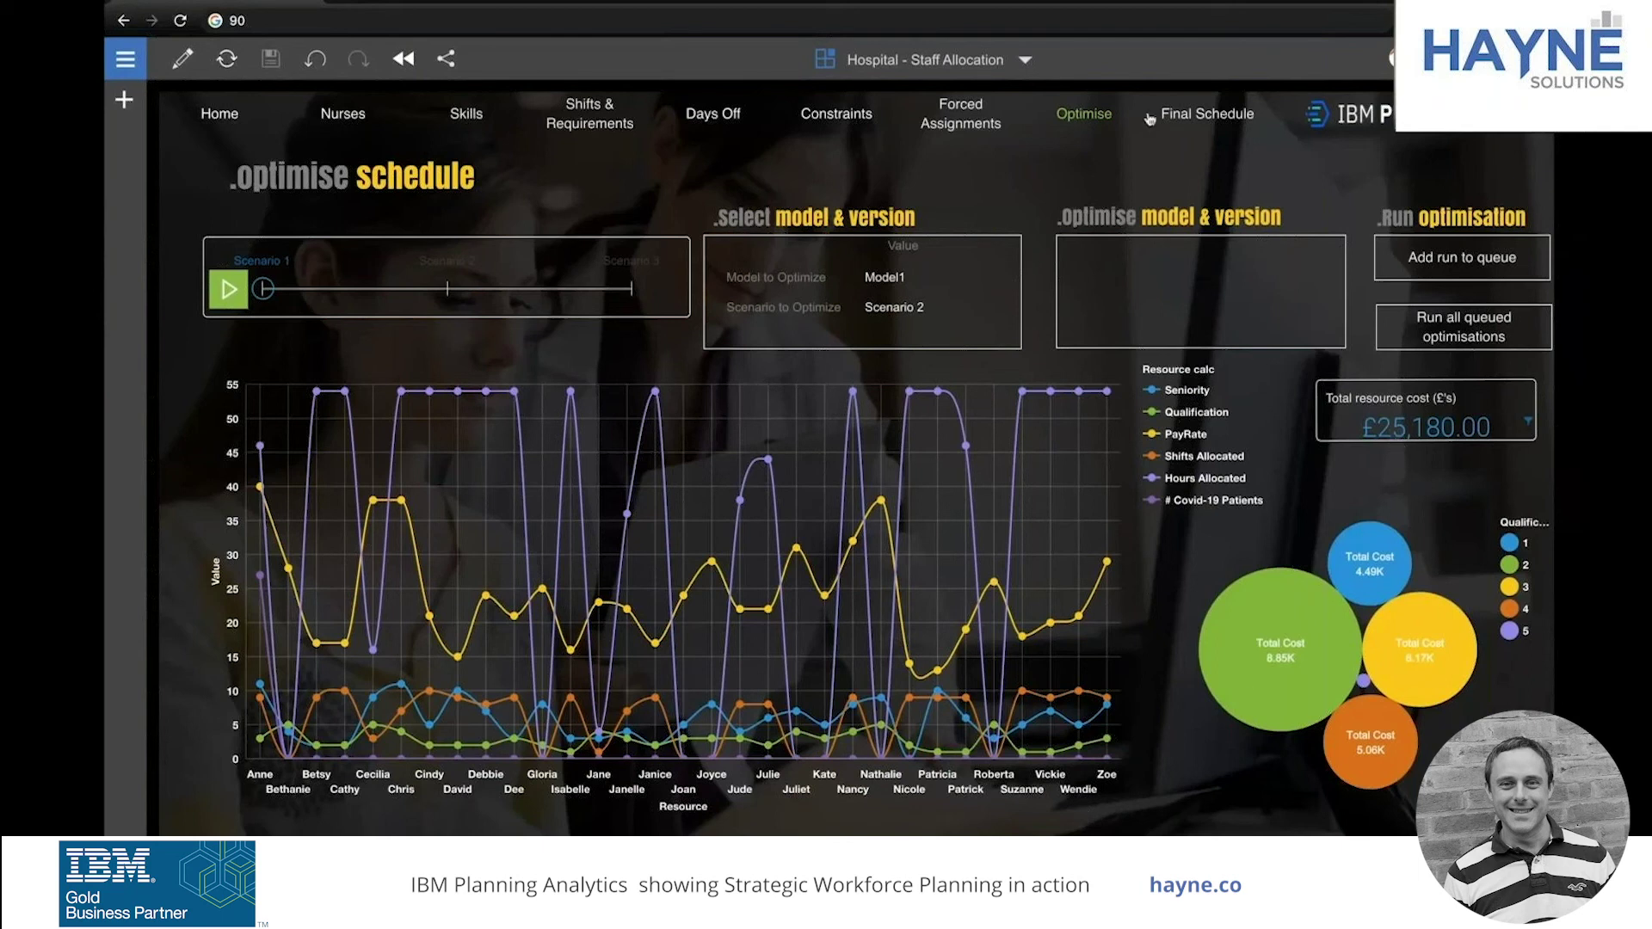
pyautogui.click(1202, 122)
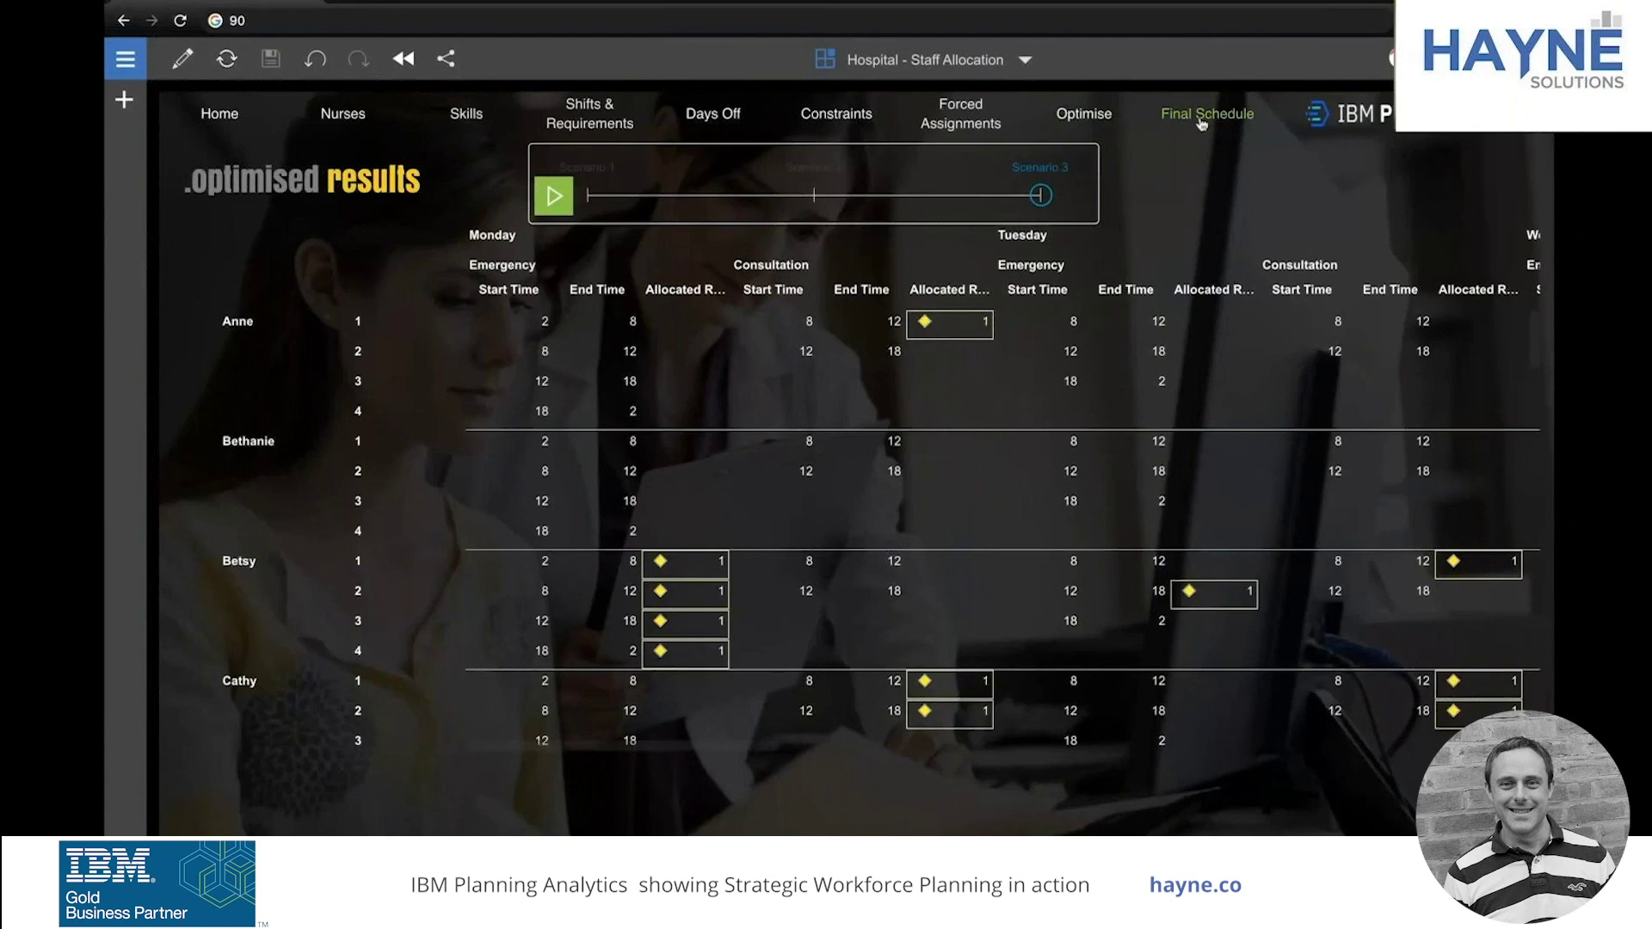
pyautogui.click(1085, 115)
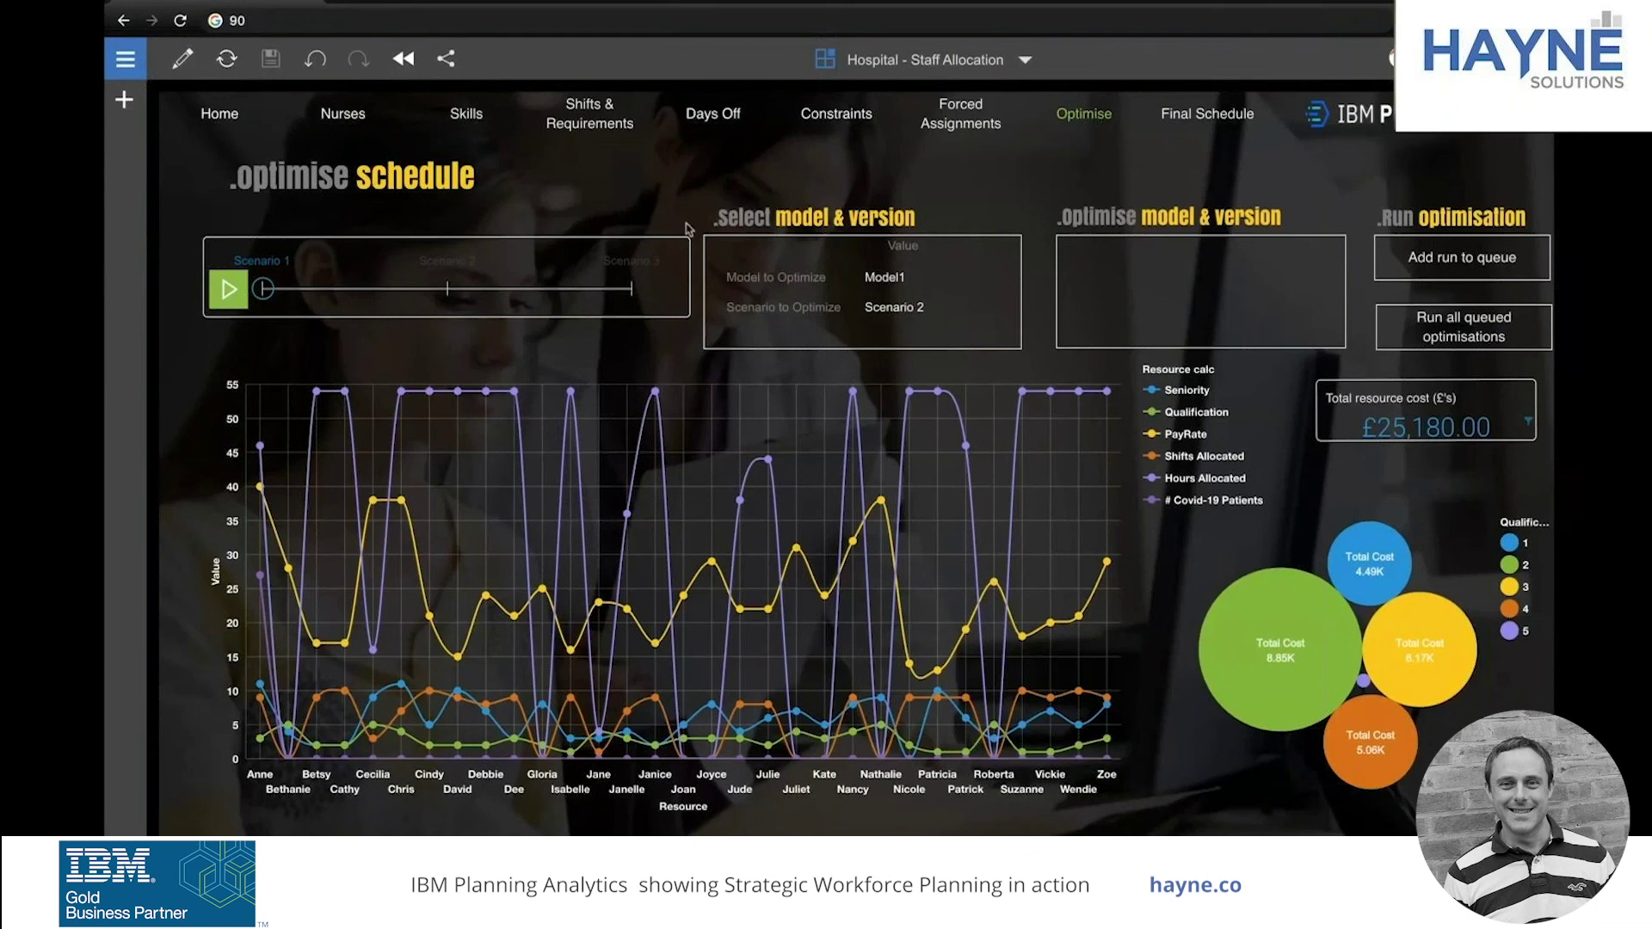
pyautogui.click(449, 289)
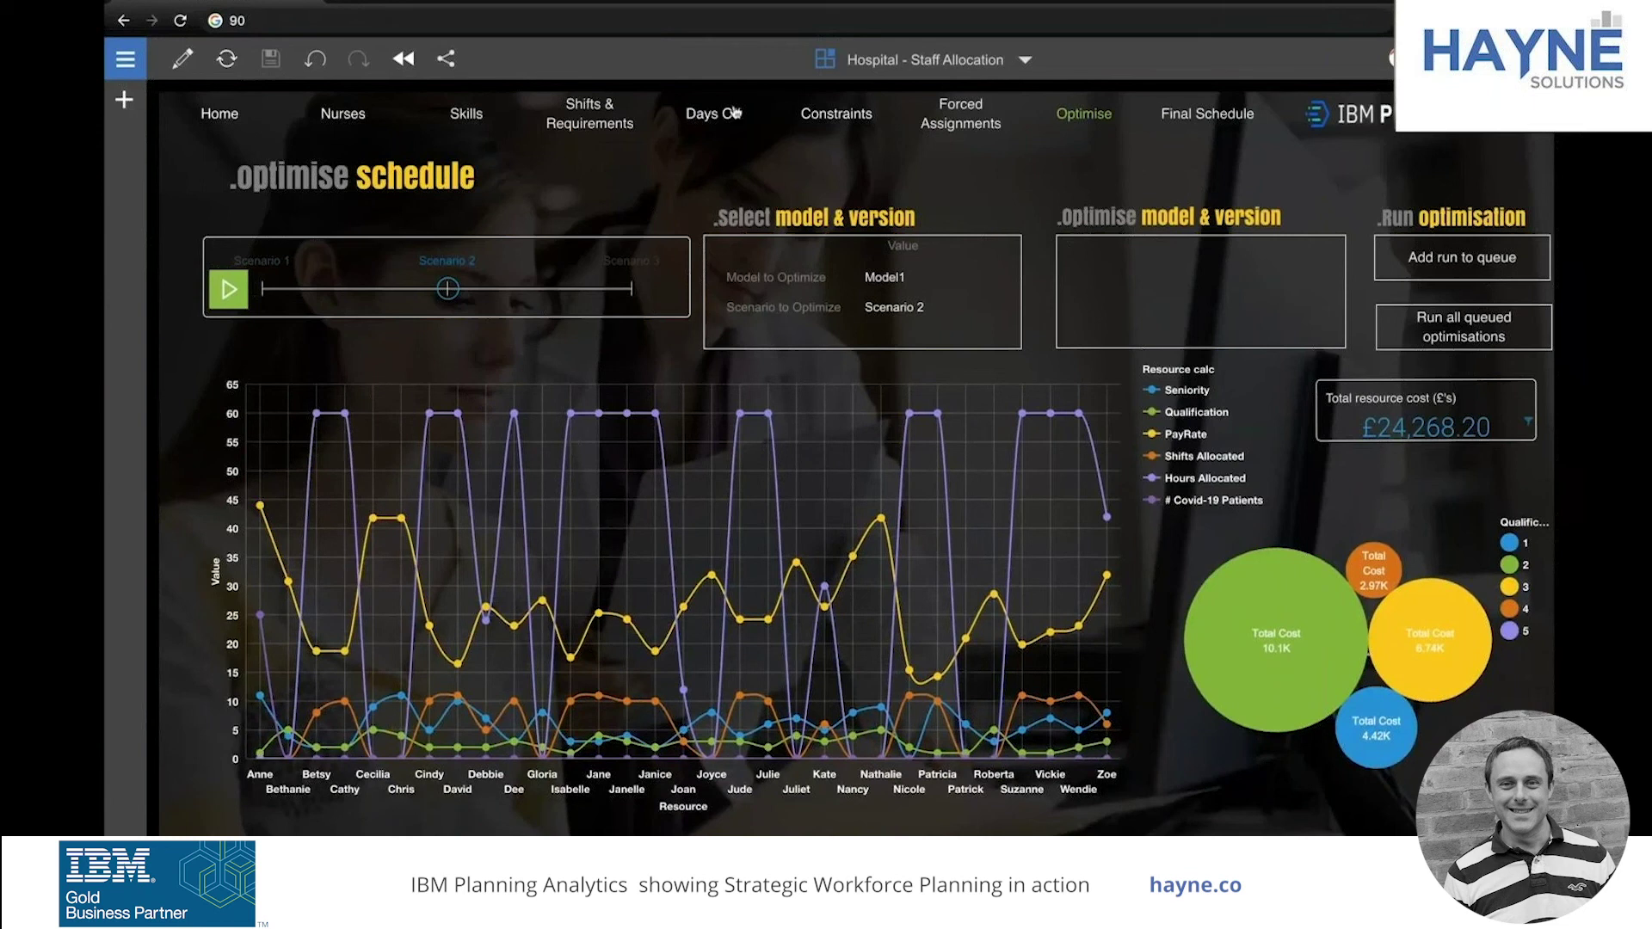
# - In the general constraints for Scenario 2, set the maximum hours that can be allocated to 70
pyautogui.click(847, 115)
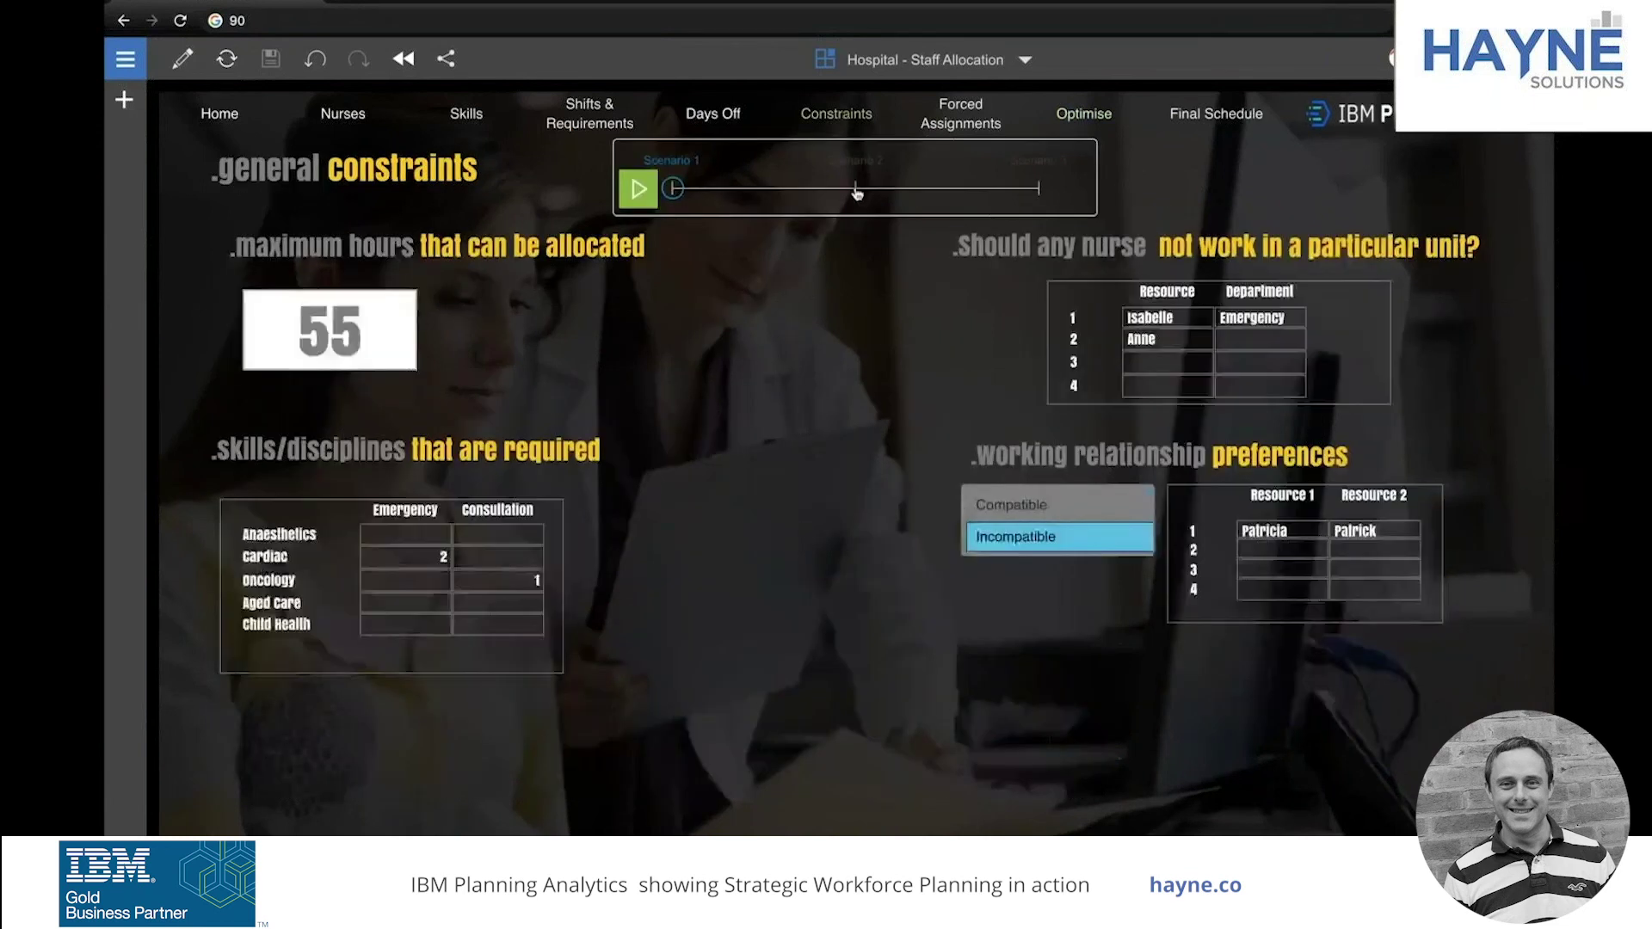
pyautogui.click(857, 191)
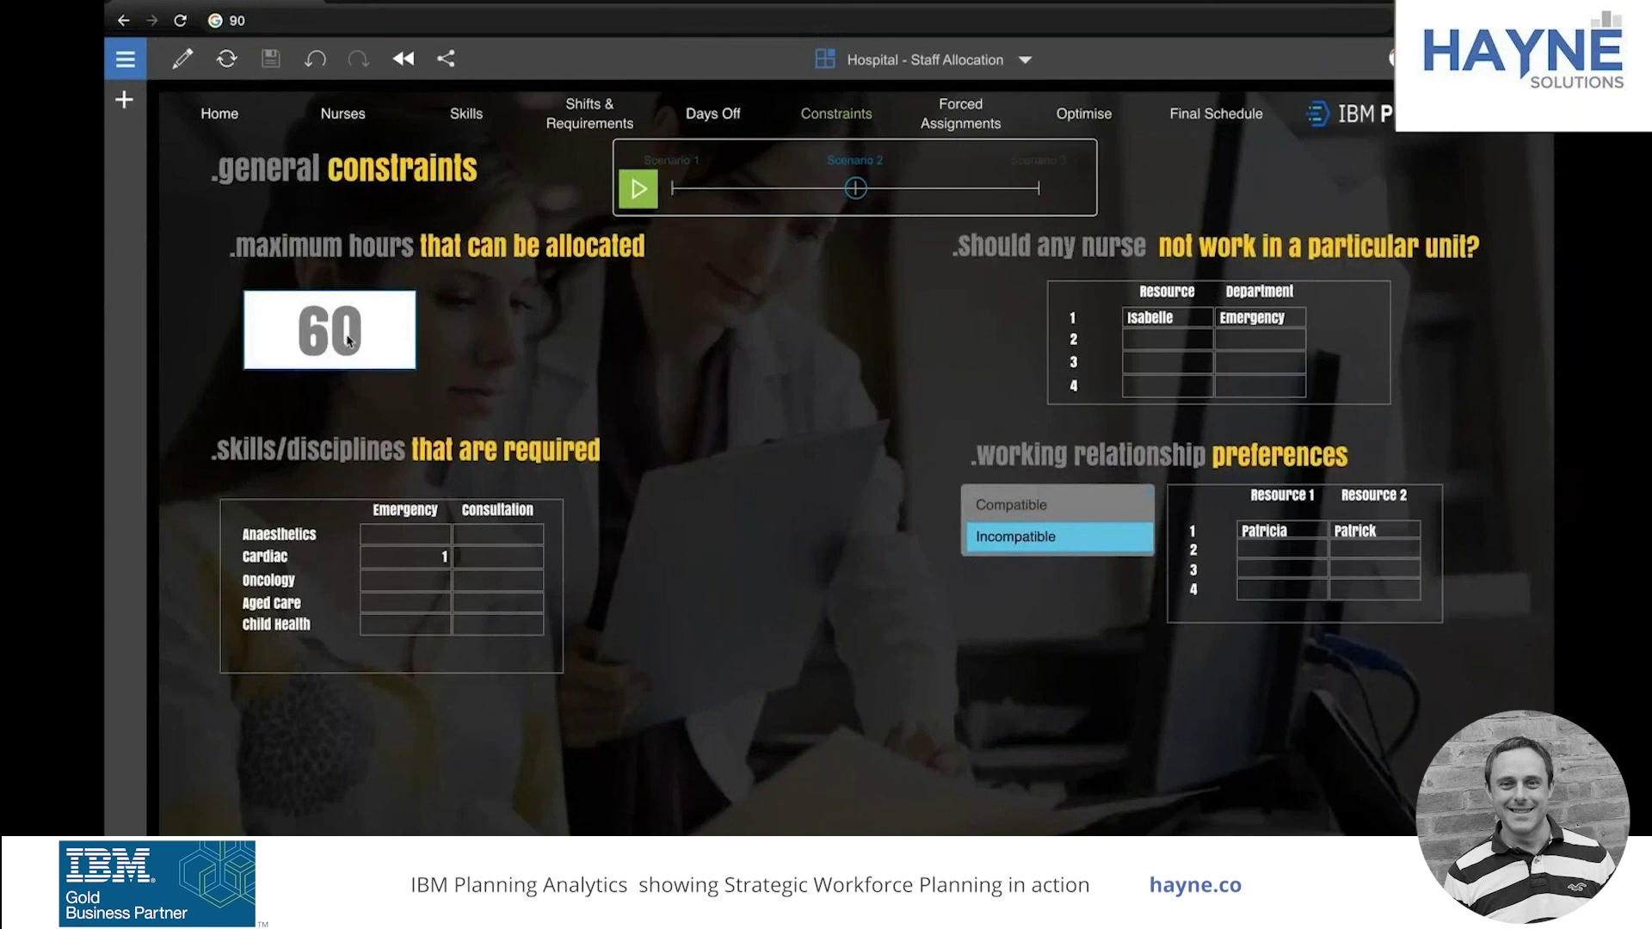
pyautogui.doubleClick(348, 340)
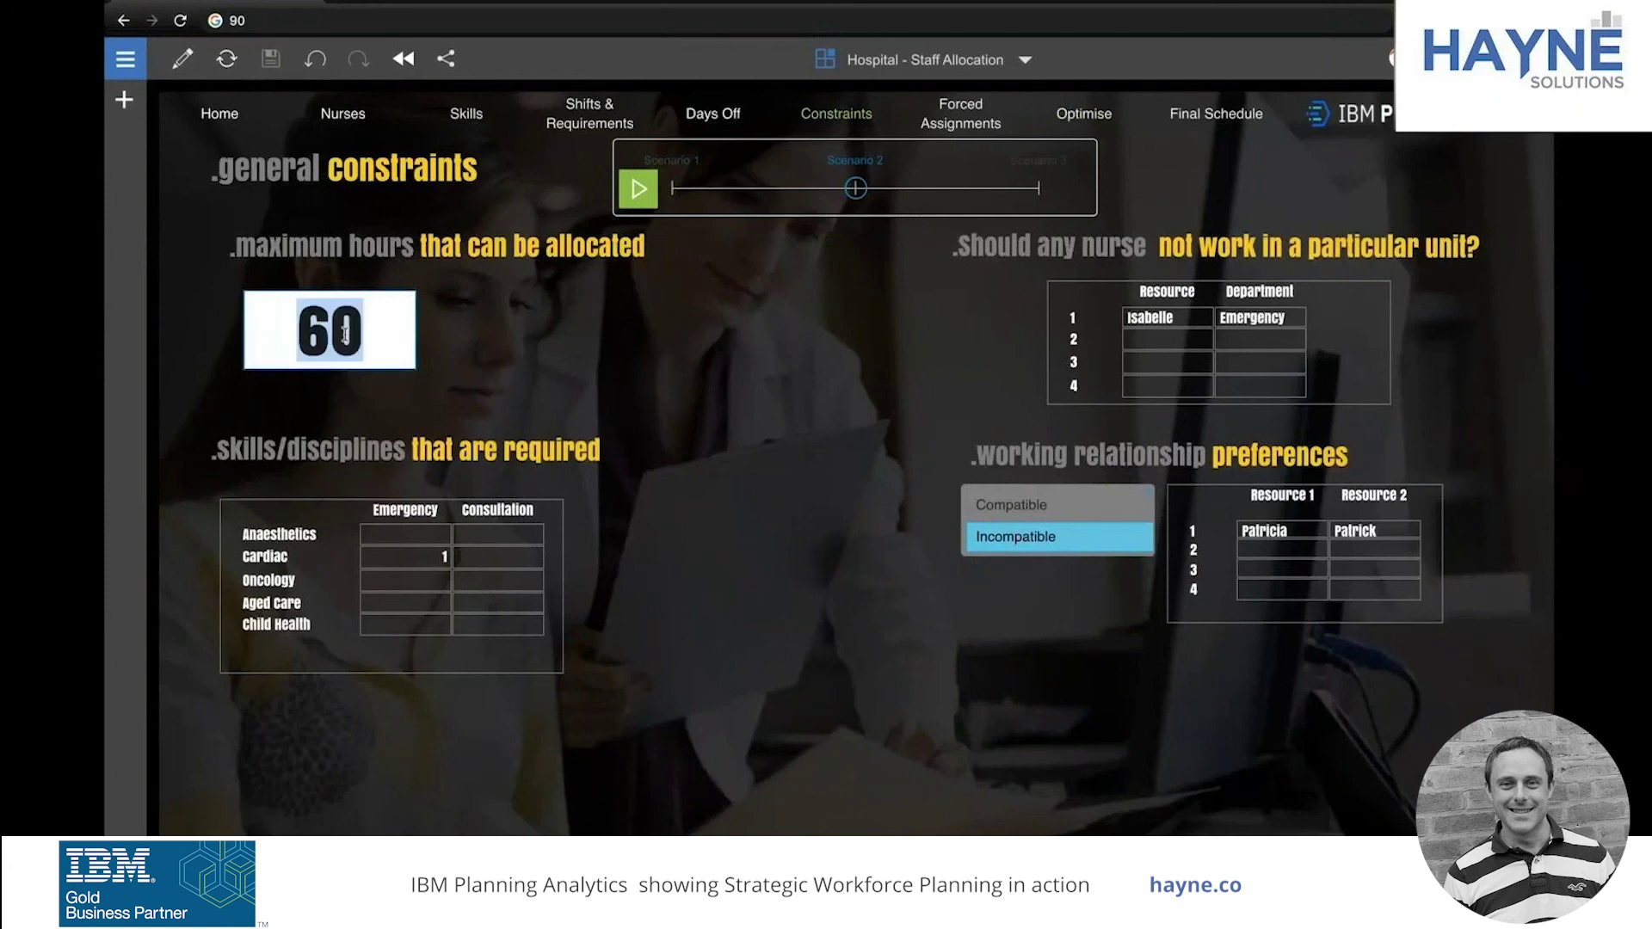
pyautogui.write('70')
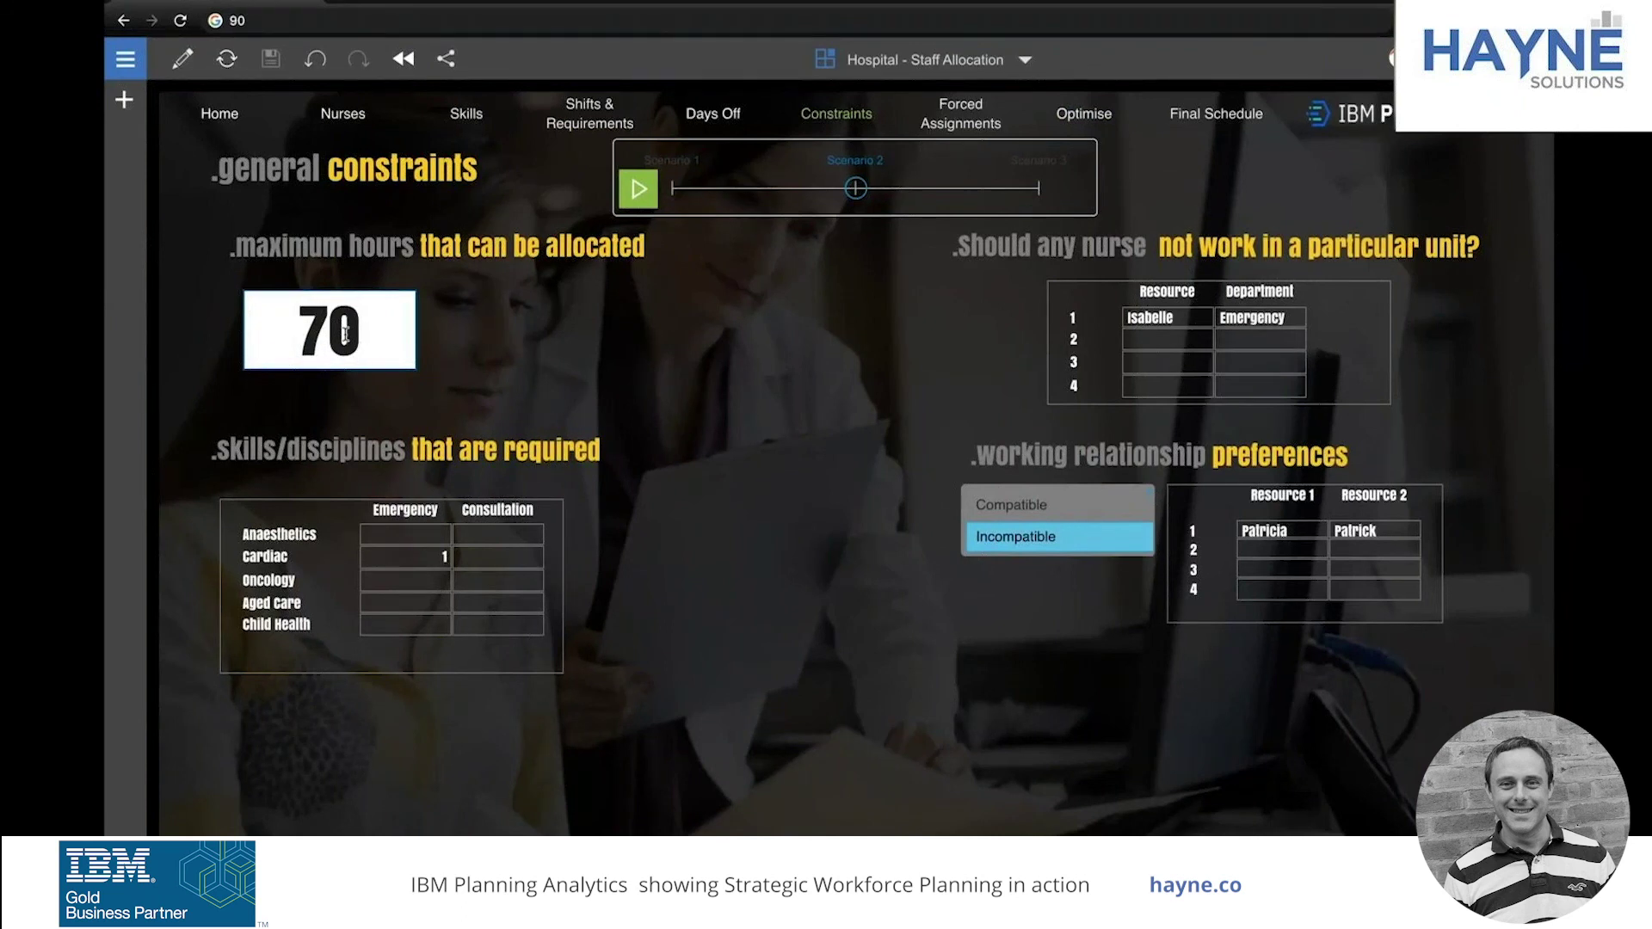
pyautogui.press('Return')
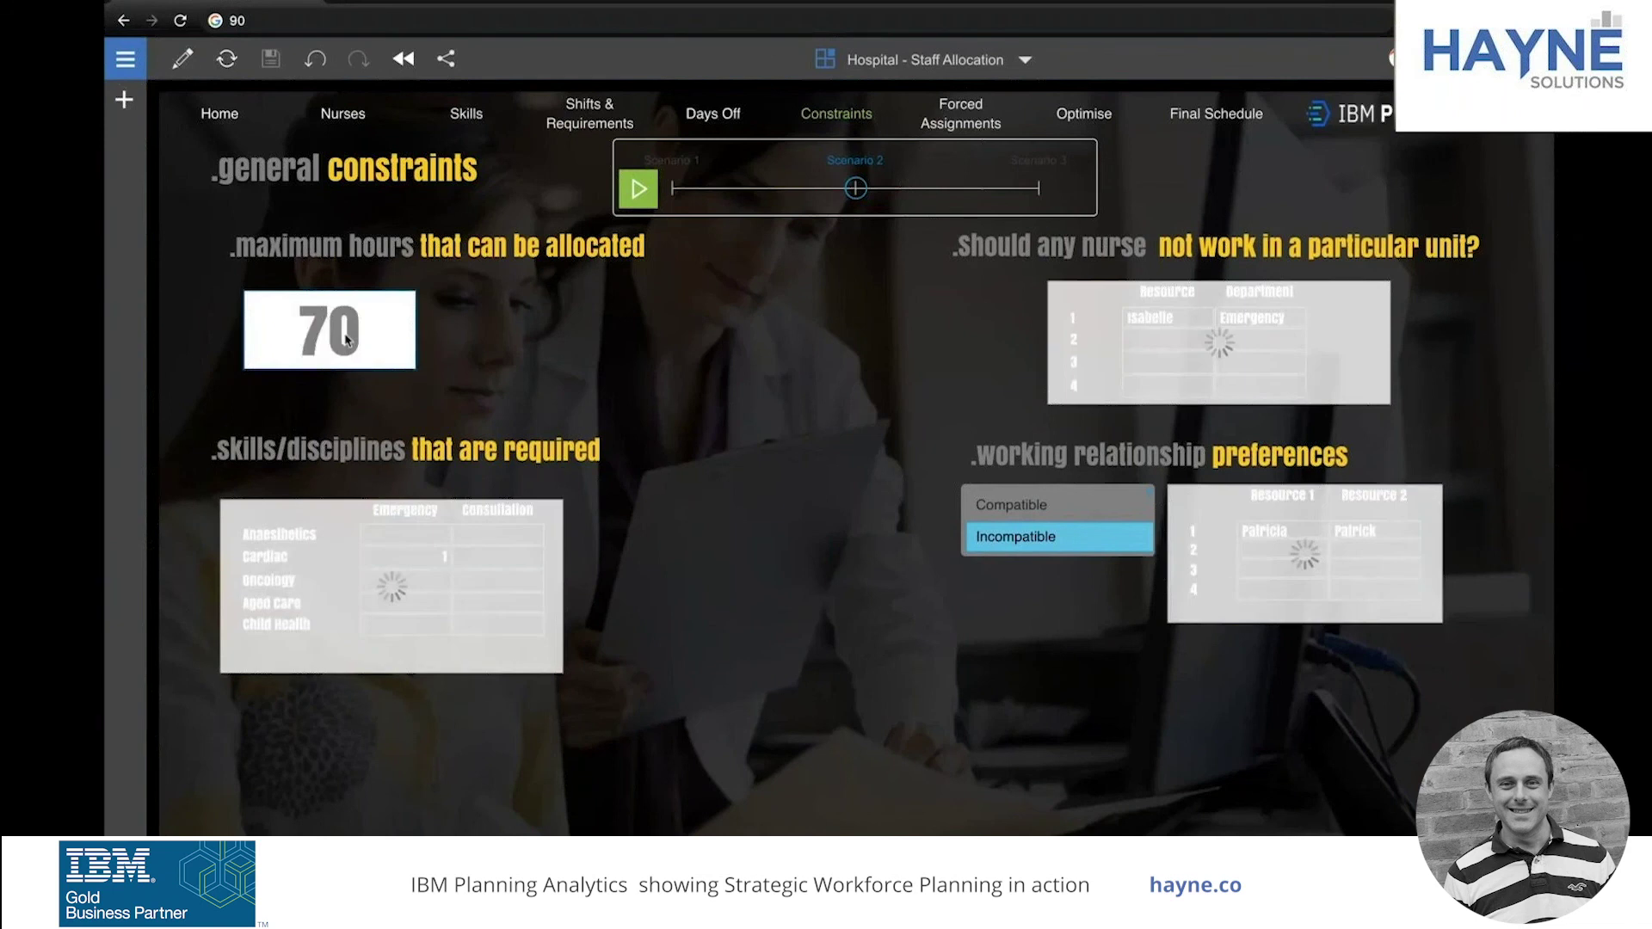
# - Add a Model1 run for Scenario 2 to the optimisation queue and run all queued optimisations
pyautogui.click(1091, 123)
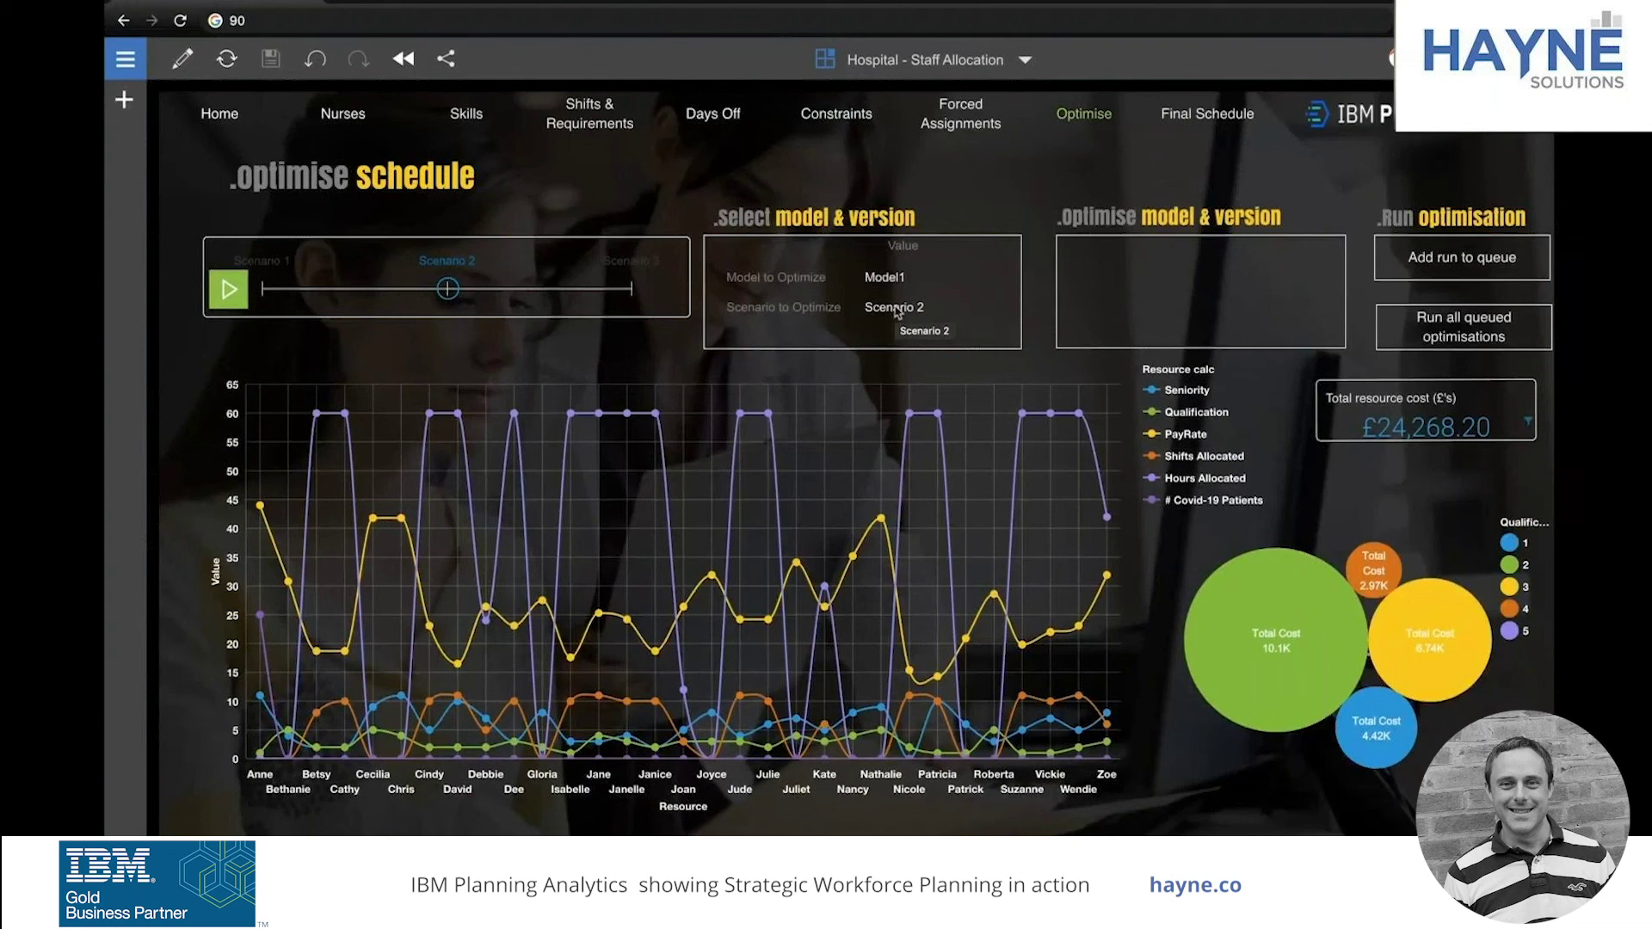
pyautogui.click(1439, 272)
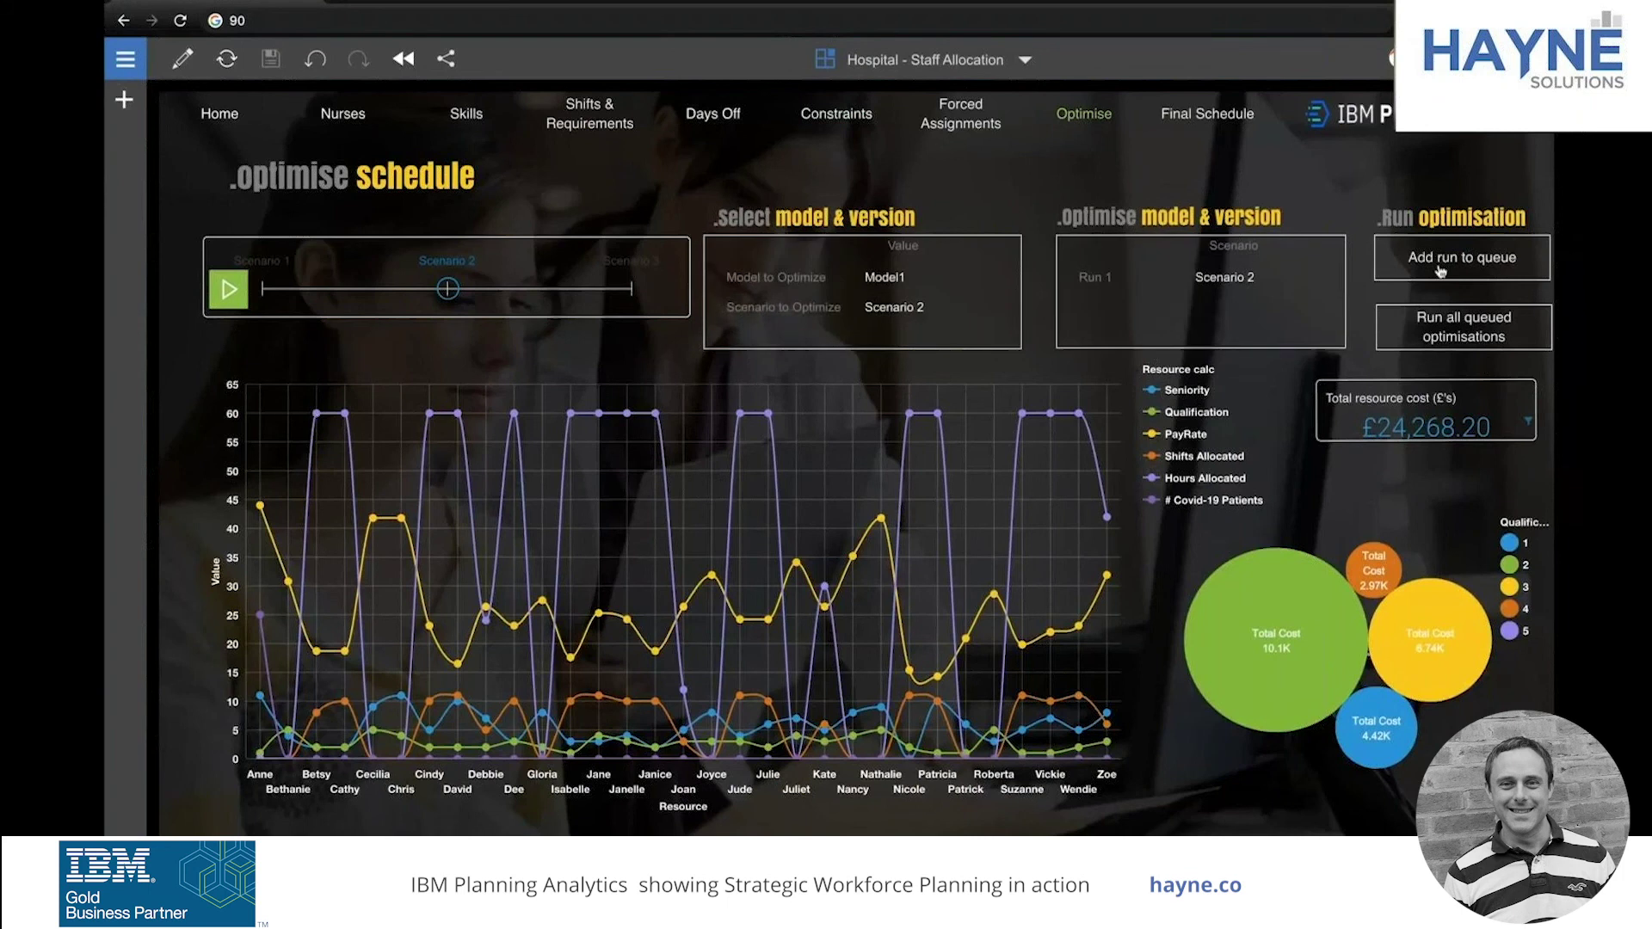
pyautogui.click(1469, 338)
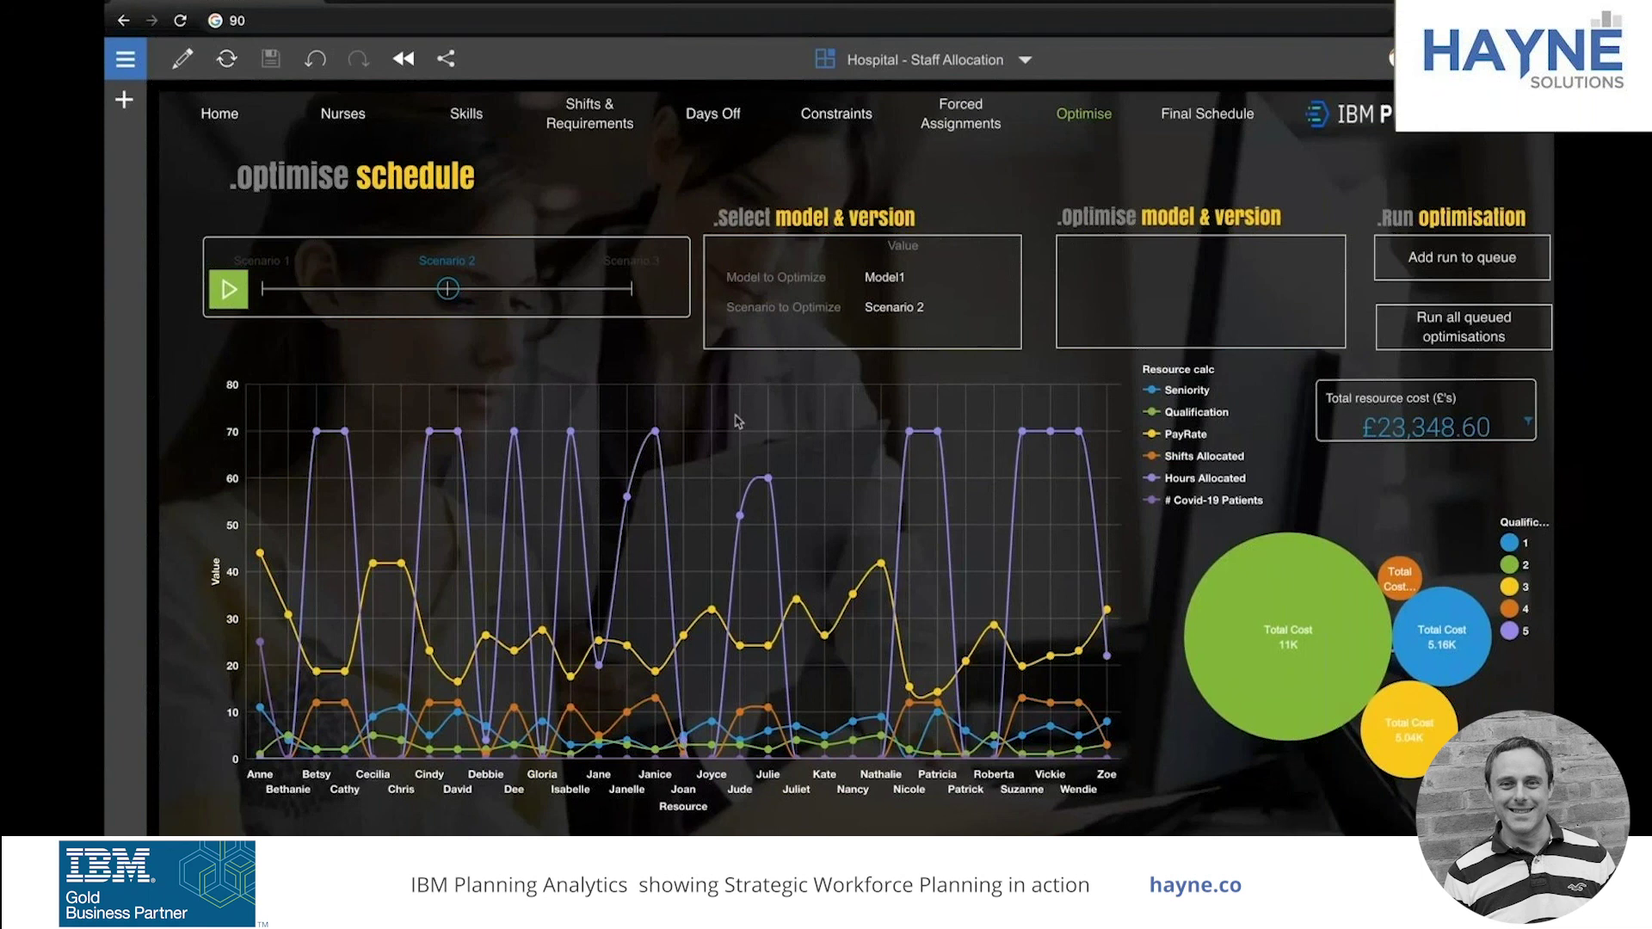
# - Open the final schedule to view the optimised shift allocations
pyautogui.click(1179, 112)
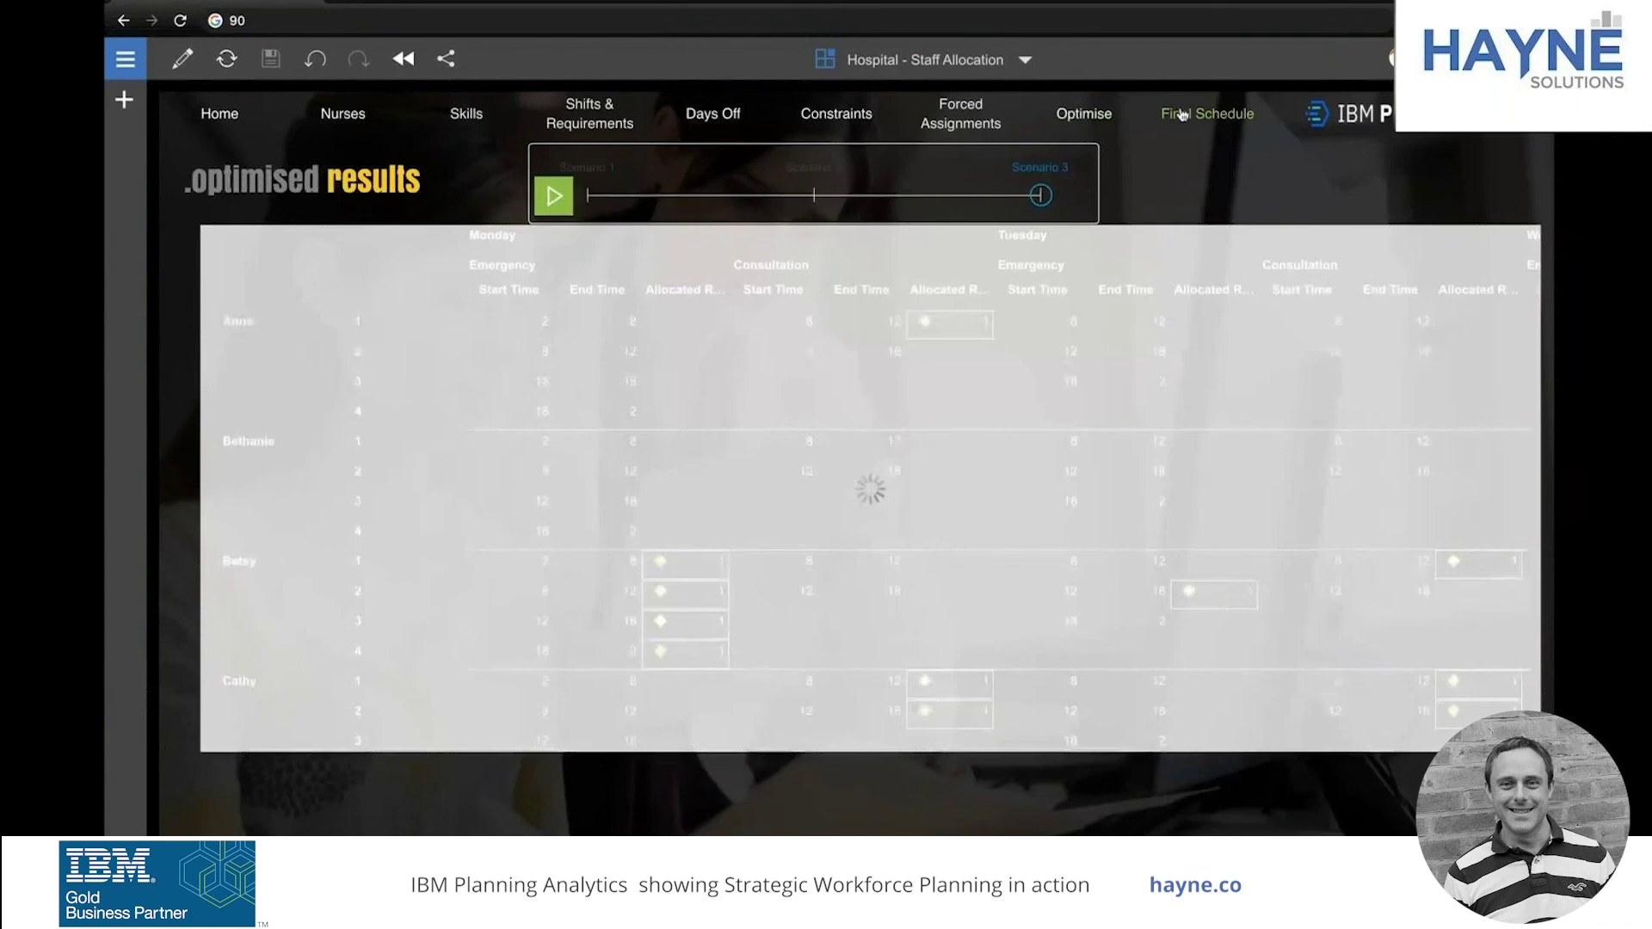